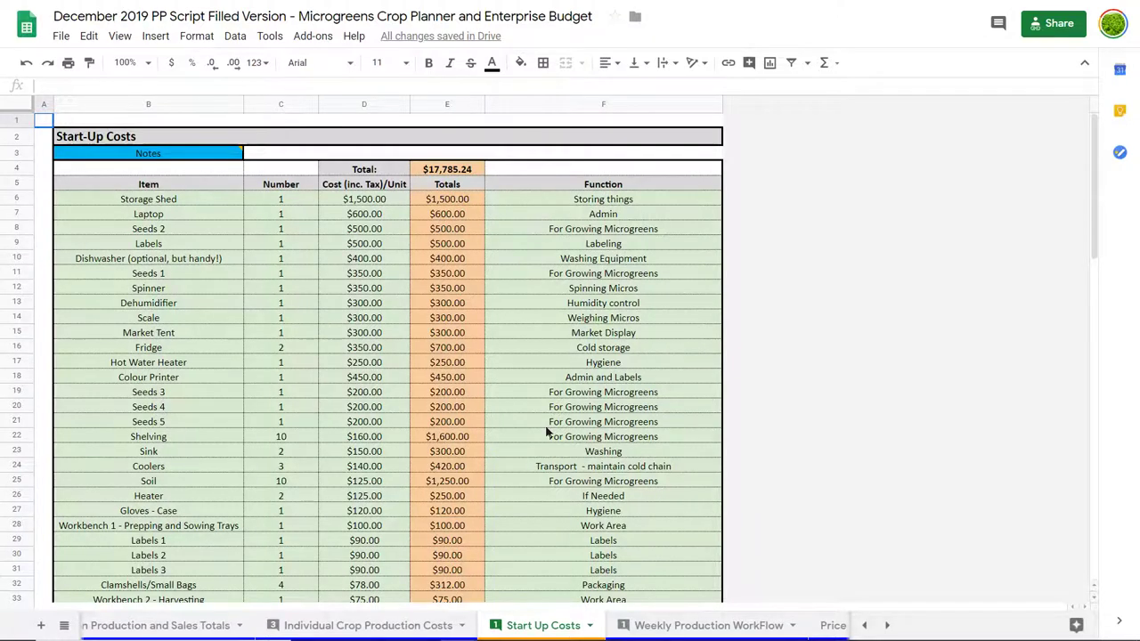
Step: Scroll through the Start Up Costs equipment list, then open the Weekly Production WorkFlow sheet
scroll(547, 432, "down", 2)
scroll(528, 377, "up", 2)
scroll(335, 373, "down", 10)
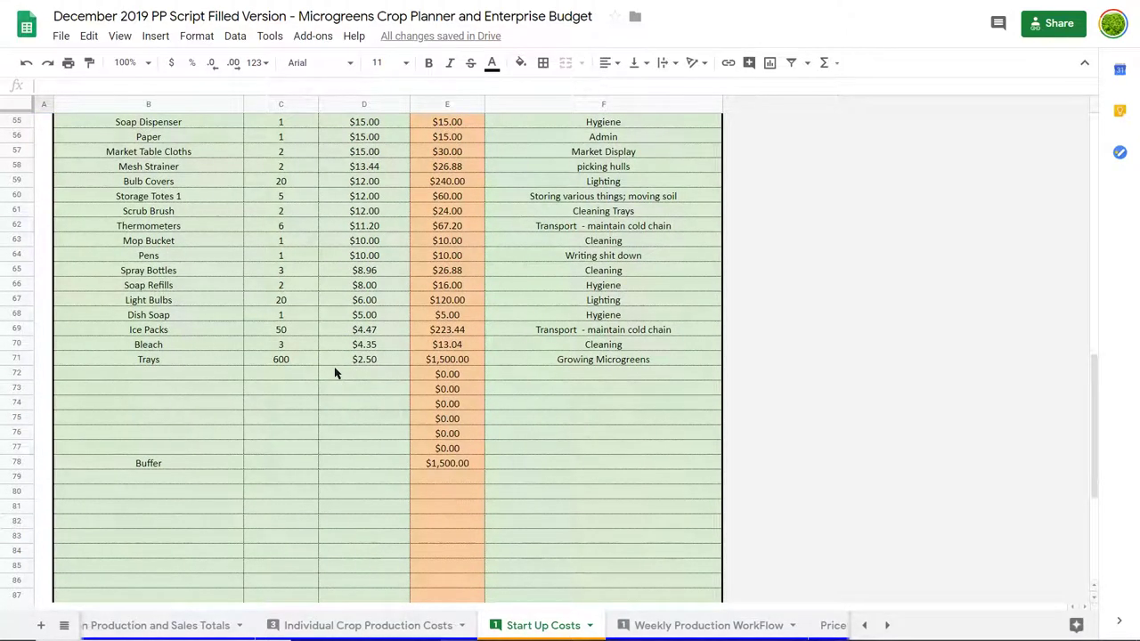
scroll(335, 373, "up", 10)
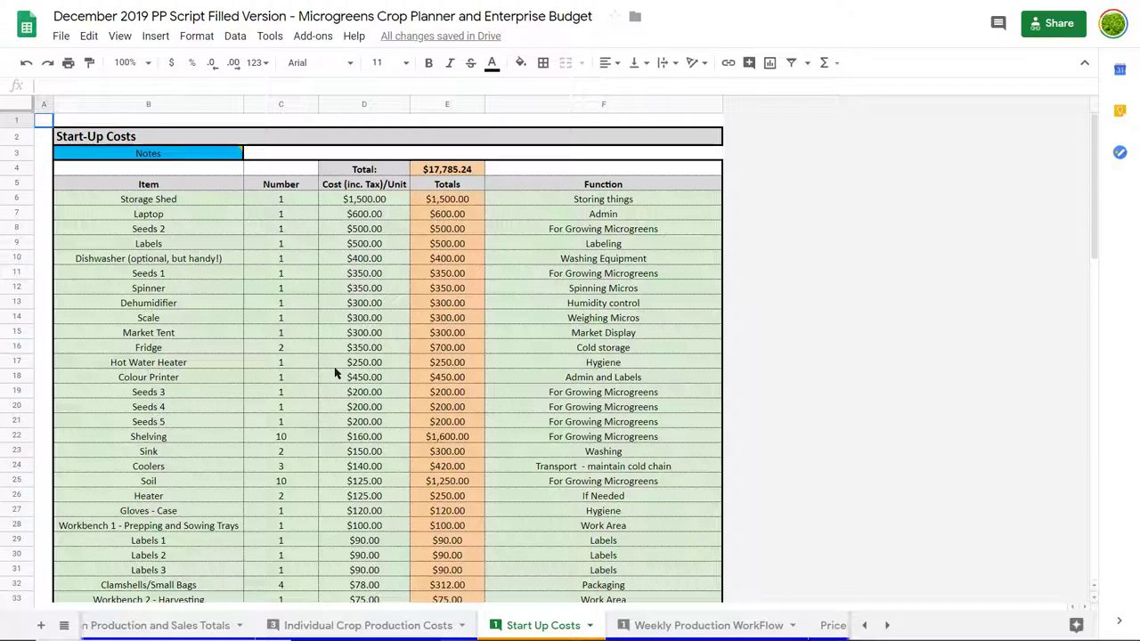
scroll(334, 372, "down", 8)
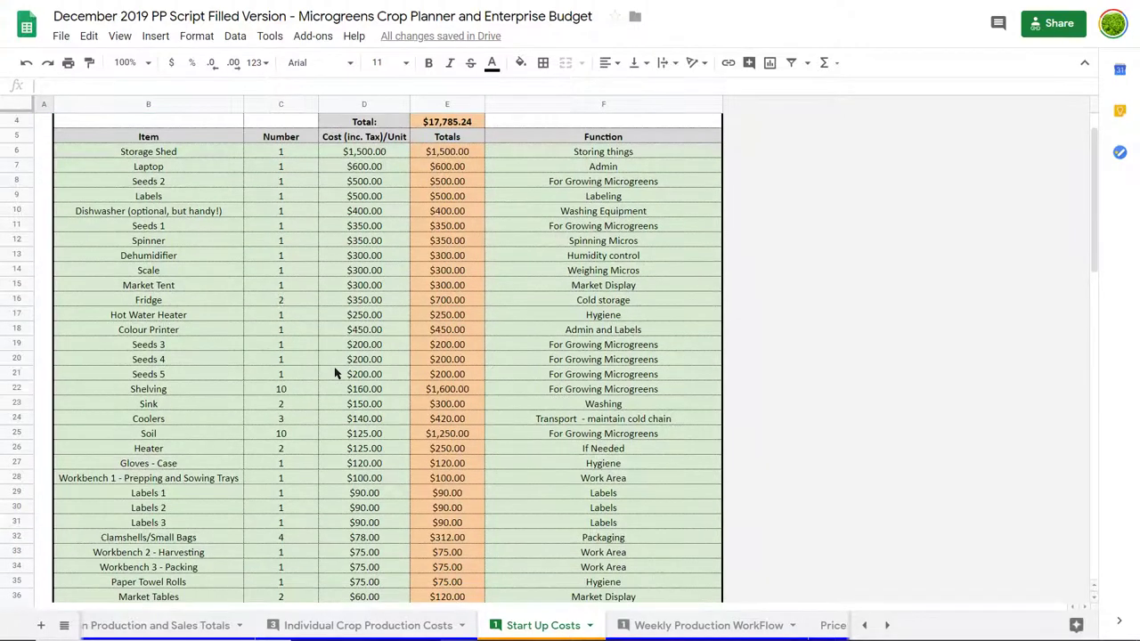
scroll(334, 372, "up", 8)
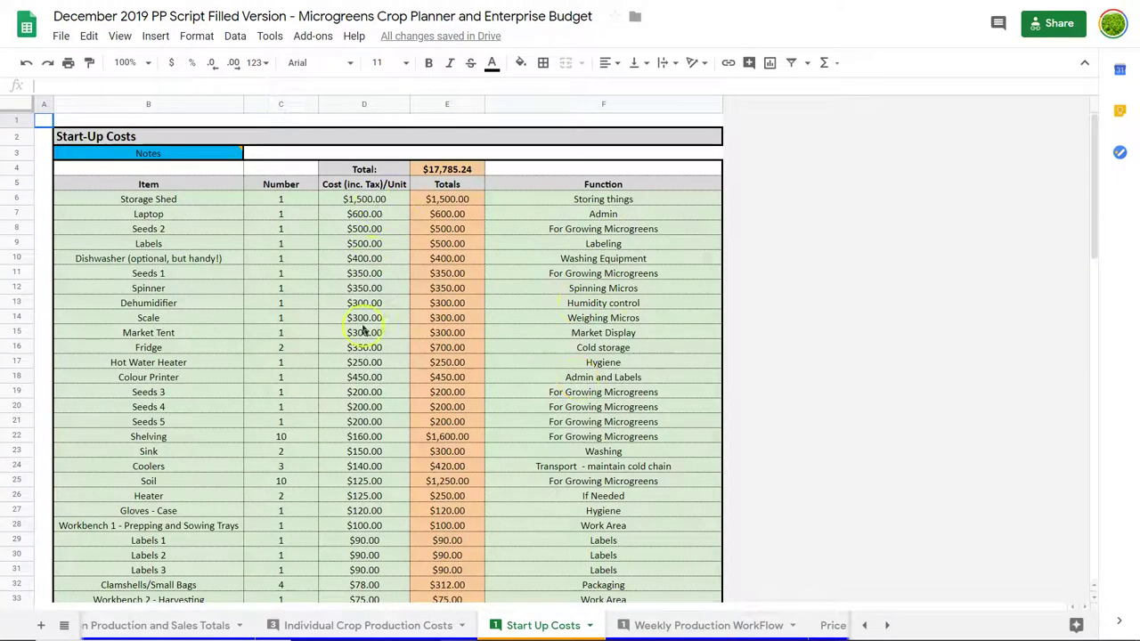
scroll(362, 363, "down", 18)
scroll(360, 367, "down", 7)
scroll(359, 367, "up", 3)
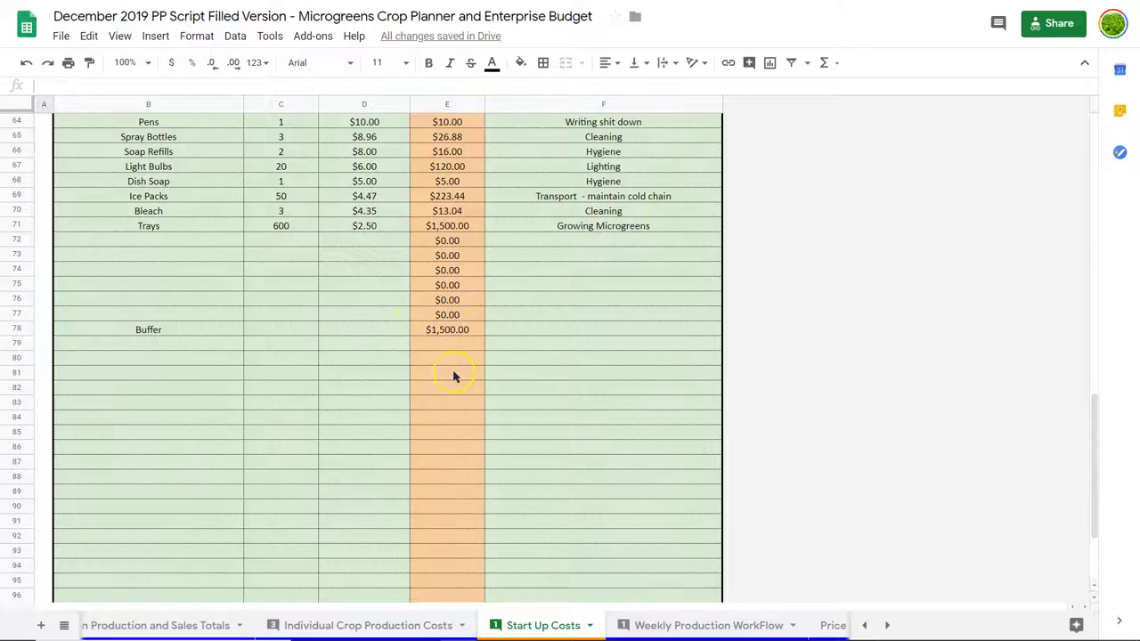
scroll(454, 376, "up", 10)
scroll(454, 376, "up", 10)
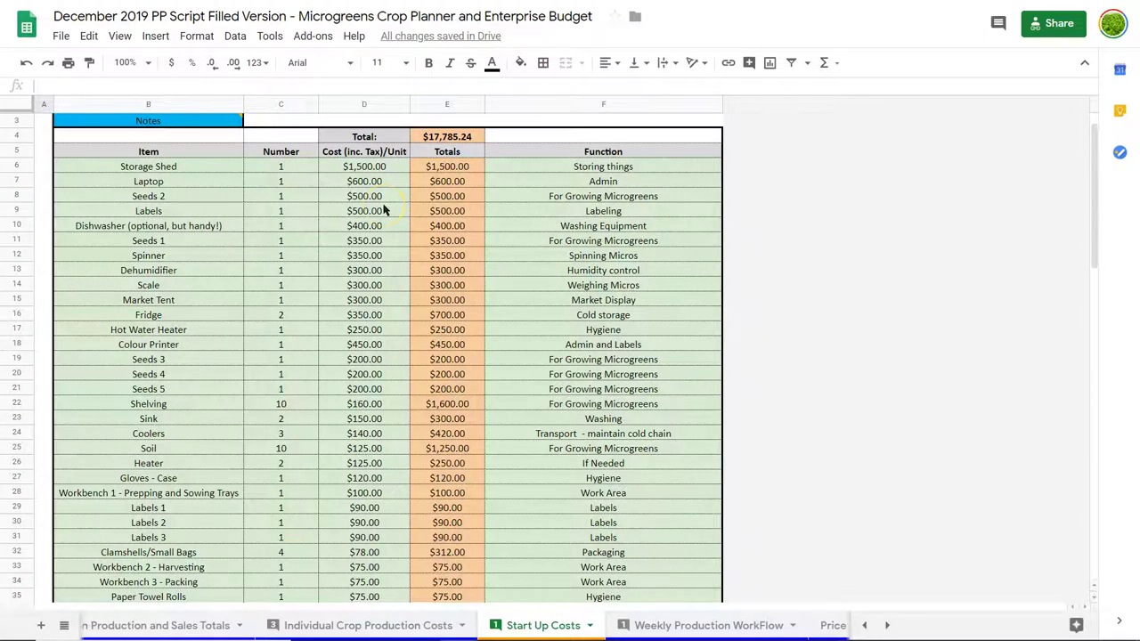
scroll(496, 406, "down", 3)
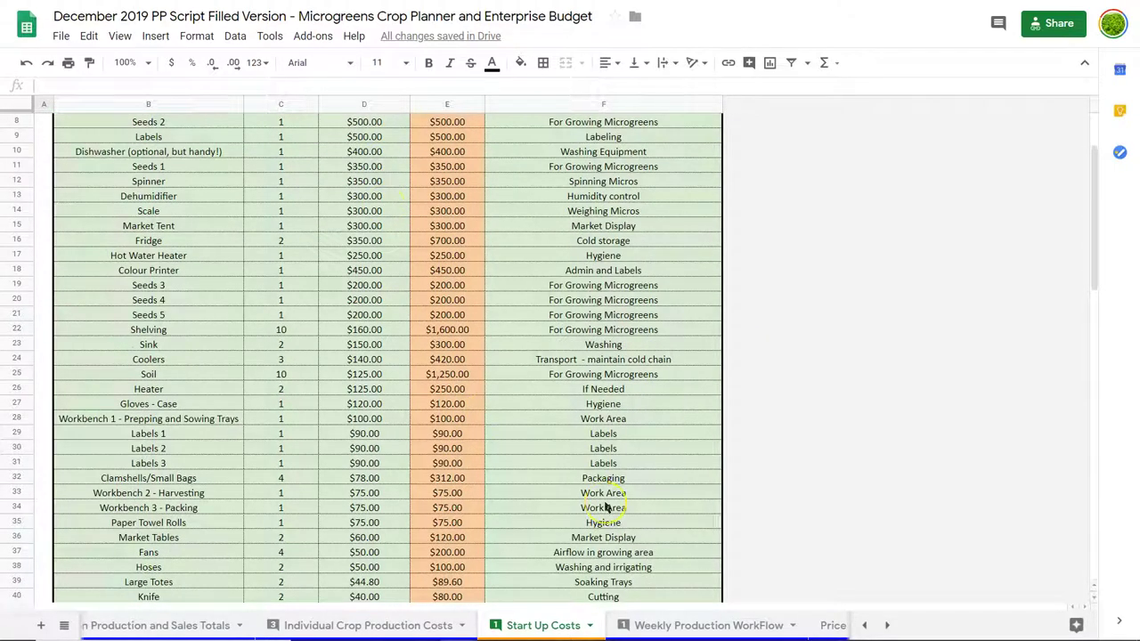
left_click(672, 627)
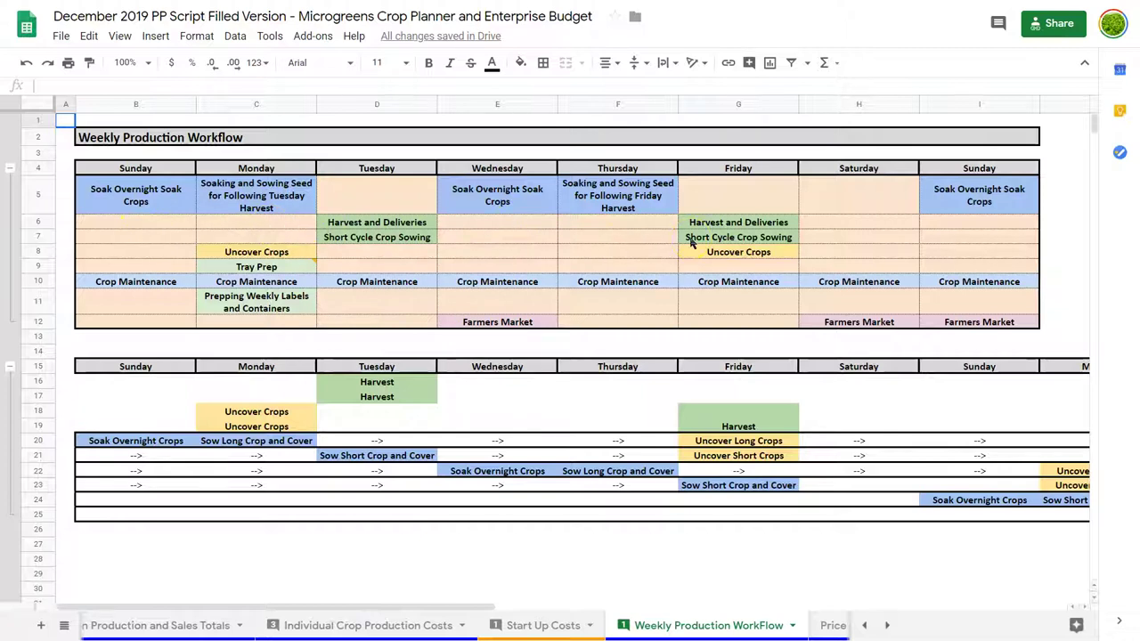
scroll(789, 445, "right", 5)
scroll(789, 445, "left", 5)
scroll(280, 451, "right", 10)
Step: Inspect the schedule entries for soaking, sowing, uncovering and harvesting long crops, and sowing short crops
scroll(280, 452, "left", 10)
left_click(132, 443)
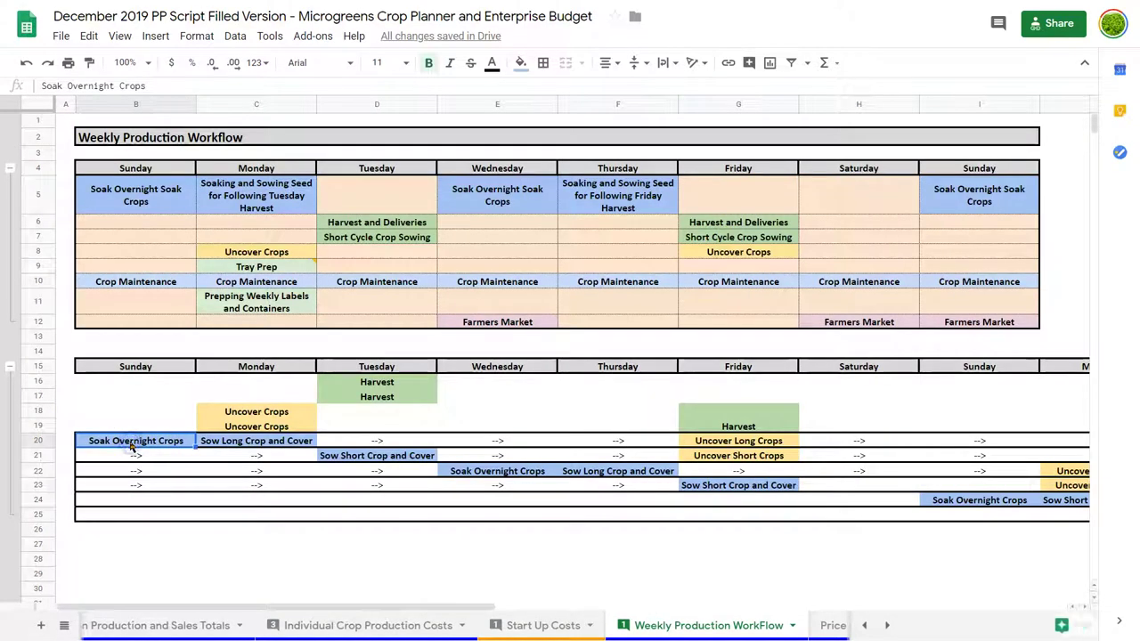
left_click(228, 443)
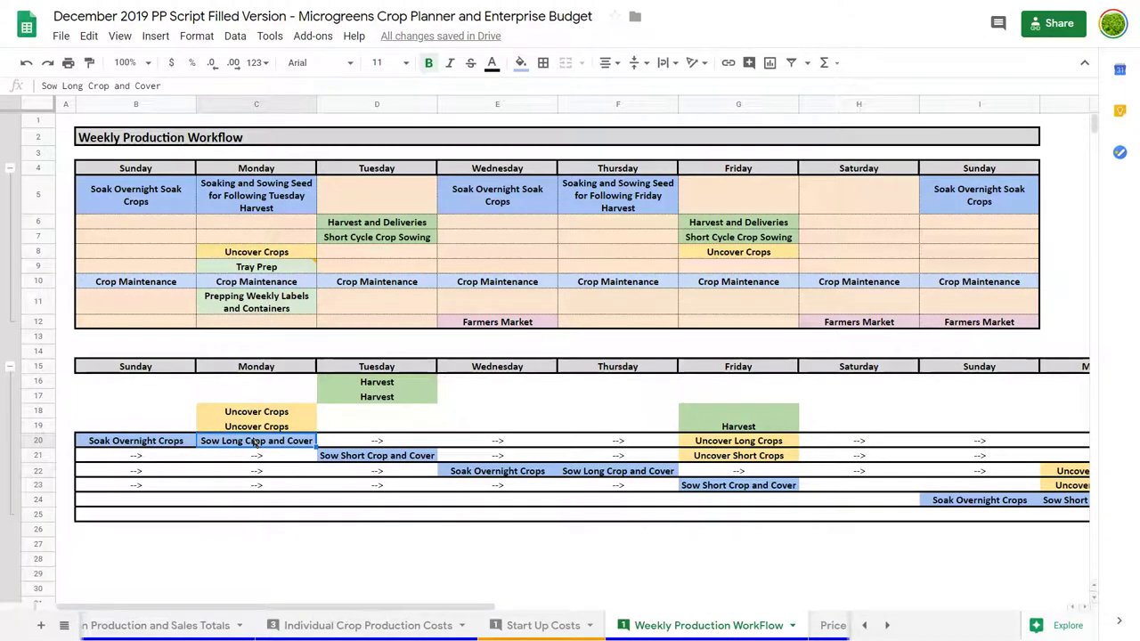
scroll(508, 445, "right", 3)
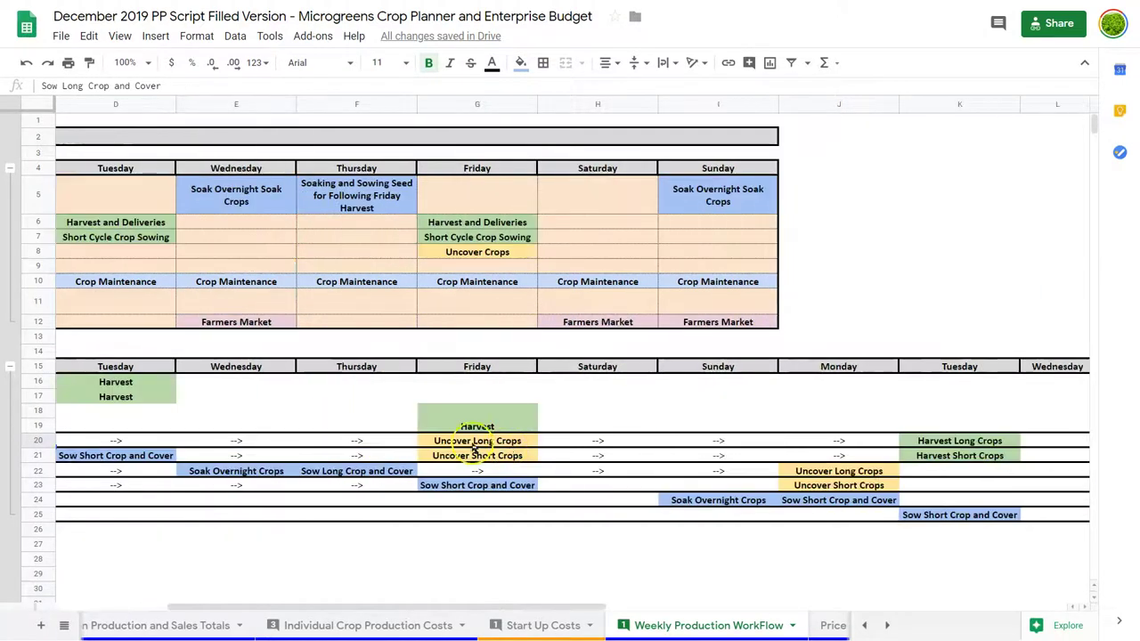
left_click(481, 441)
scroll(473, 448, "right", 2)
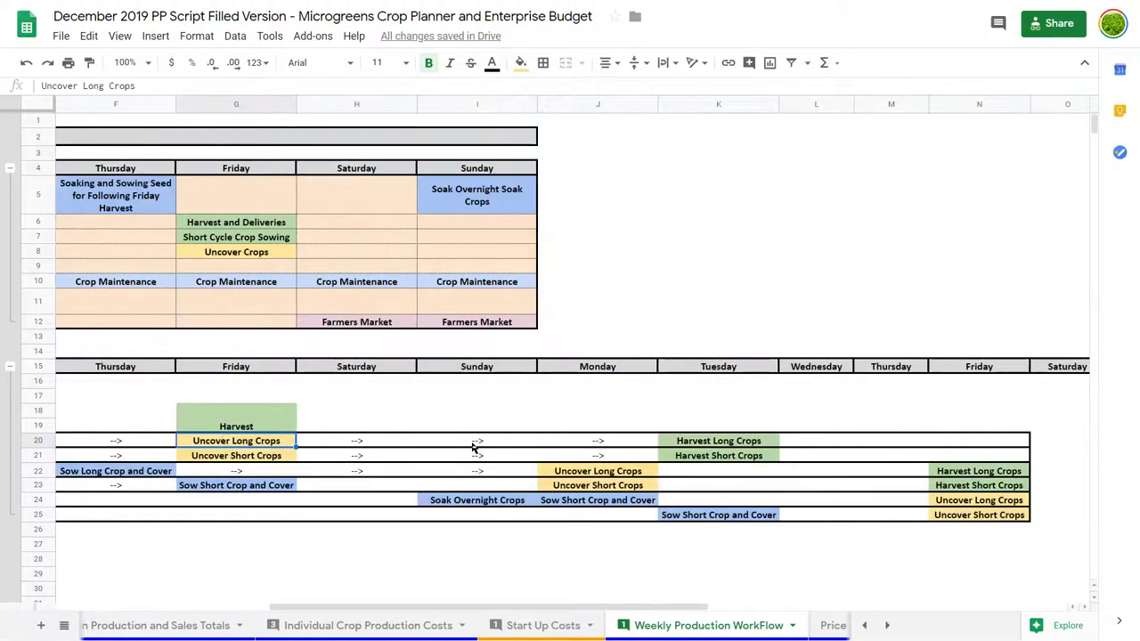
left_click(691, 441)
scroll(699, 448, "left", 5)
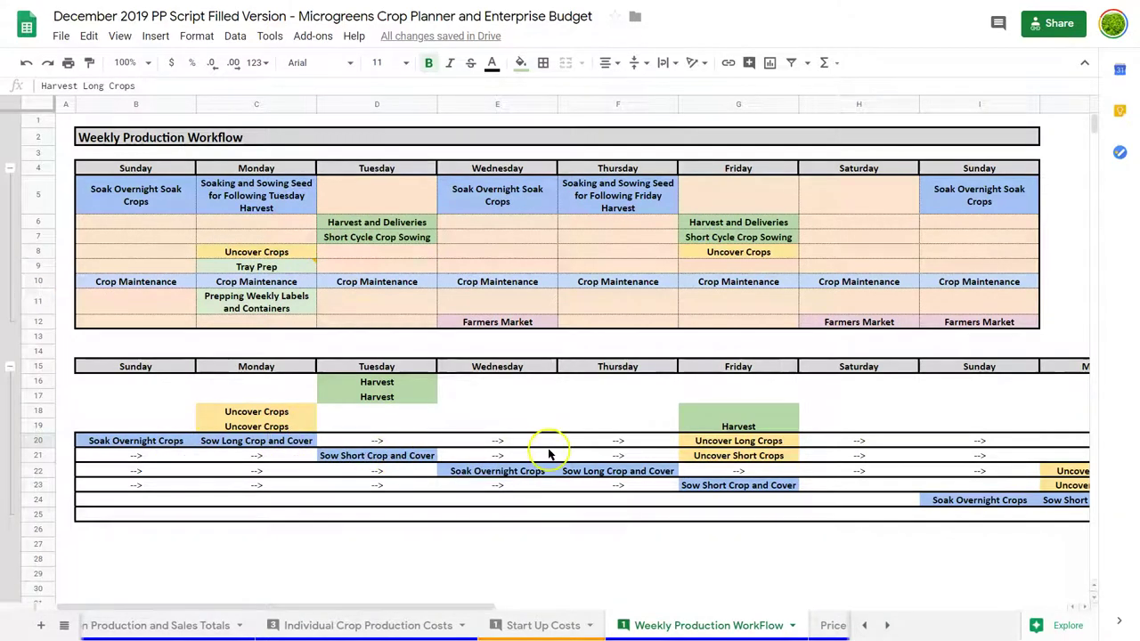
scroll(972, 427, "right", 3)
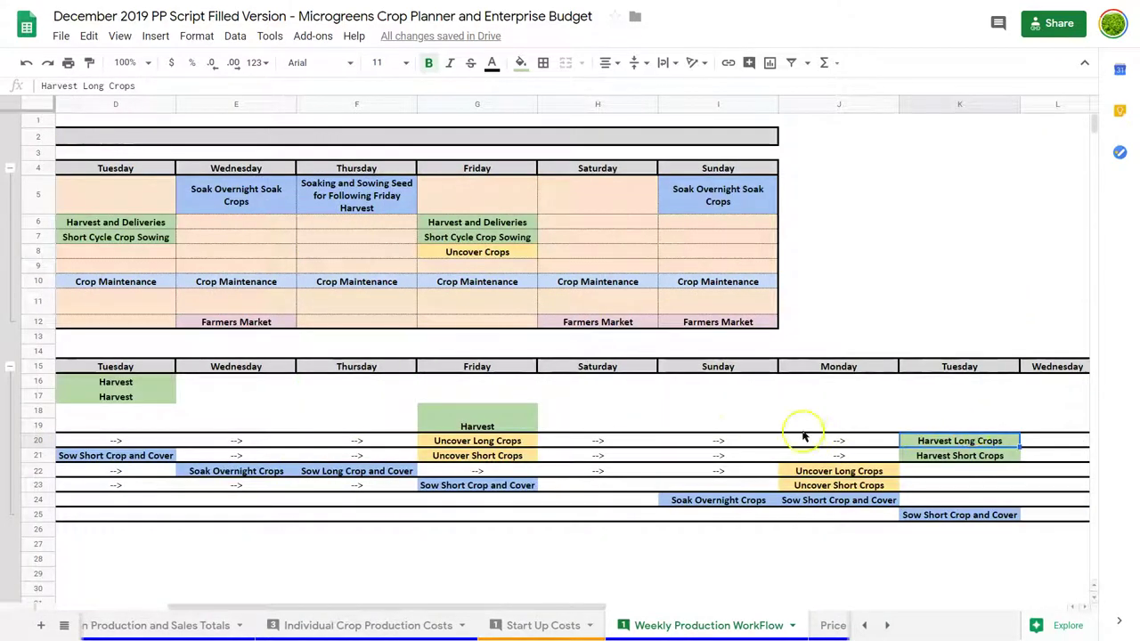
scroll(738, 429, "left", 3)
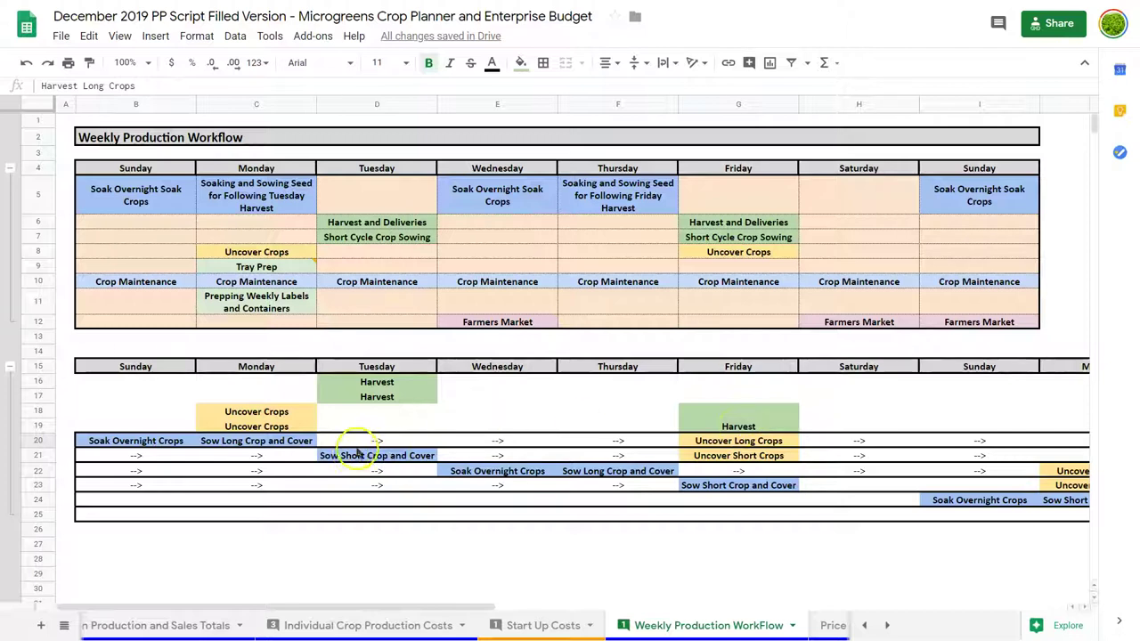
left_click(389, 459)
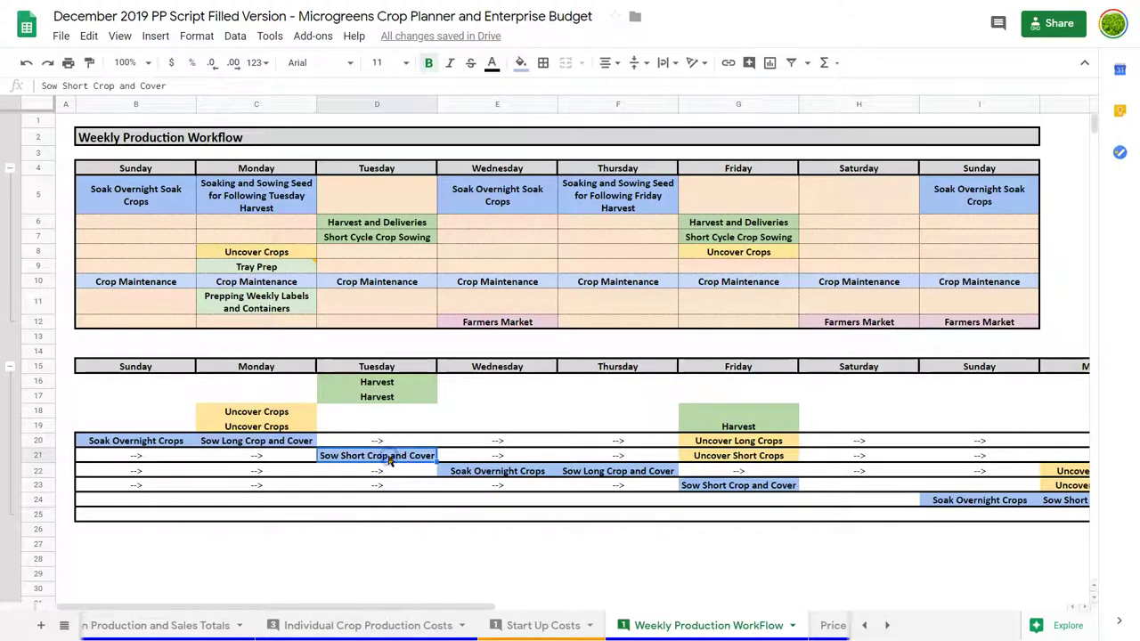
left_click(478, 468)
Step: Check the Thursday Sow Long Crop, Monday Uncover, and Friday Harvest Long/Short Crops entries
scroll(487, 469, "right", 2)
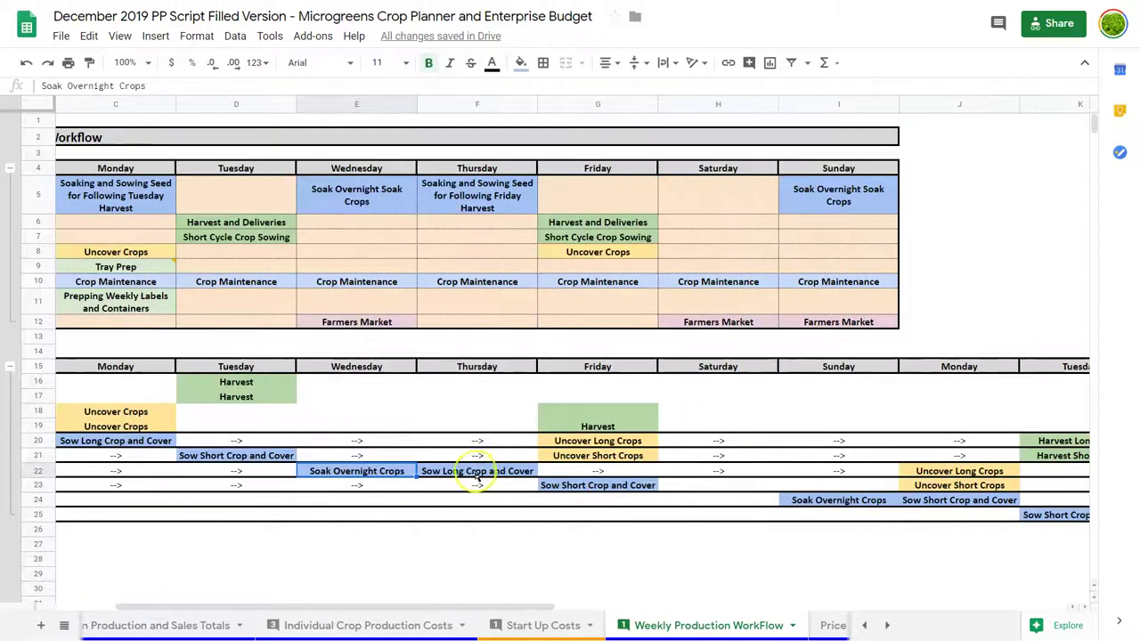
left_click(478, 470)
scroll(475, 476, "right", 5)
left_click(577, 472)
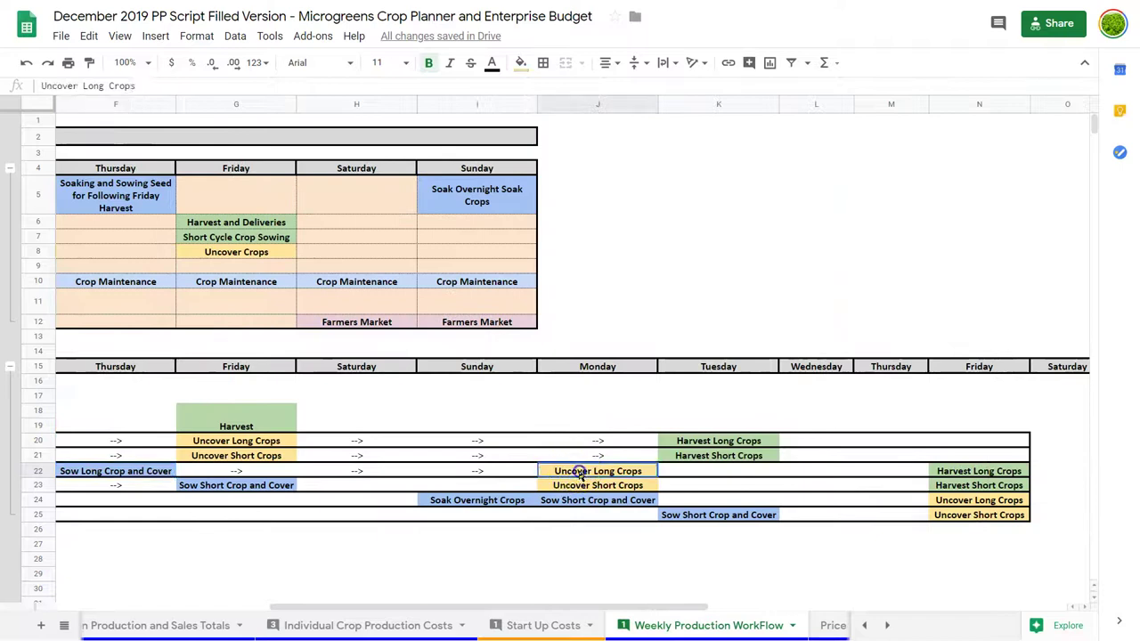
scroll(623, 472, "right", 3)
left_click(704, 472)
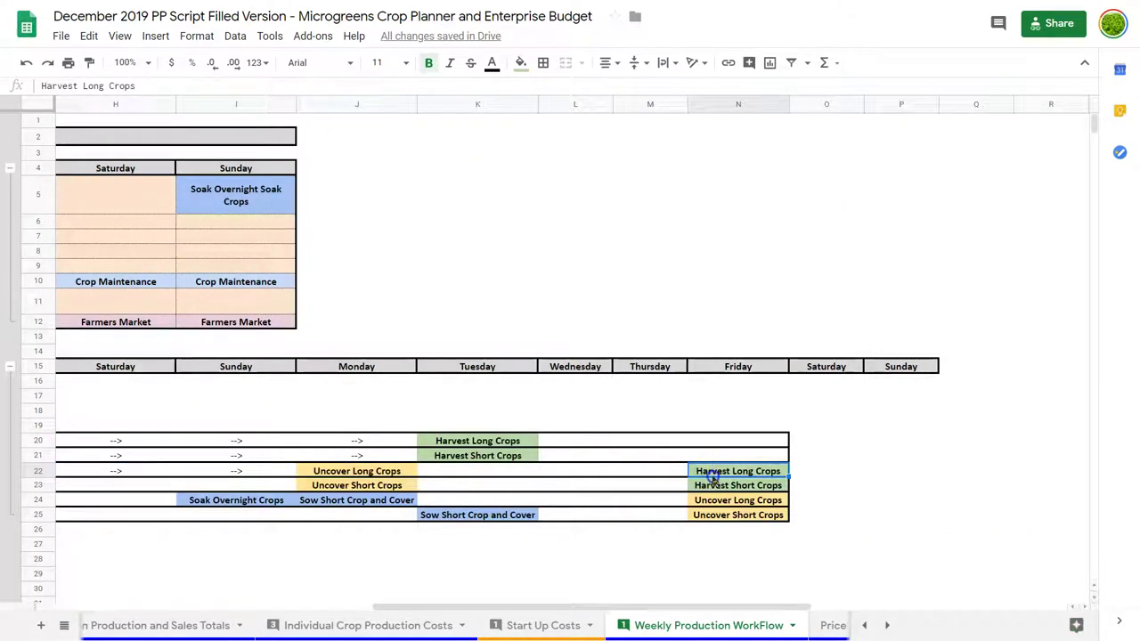
left_click(715, 484)
left_click(725, 472)
scroll(734, 474, "left", 10)
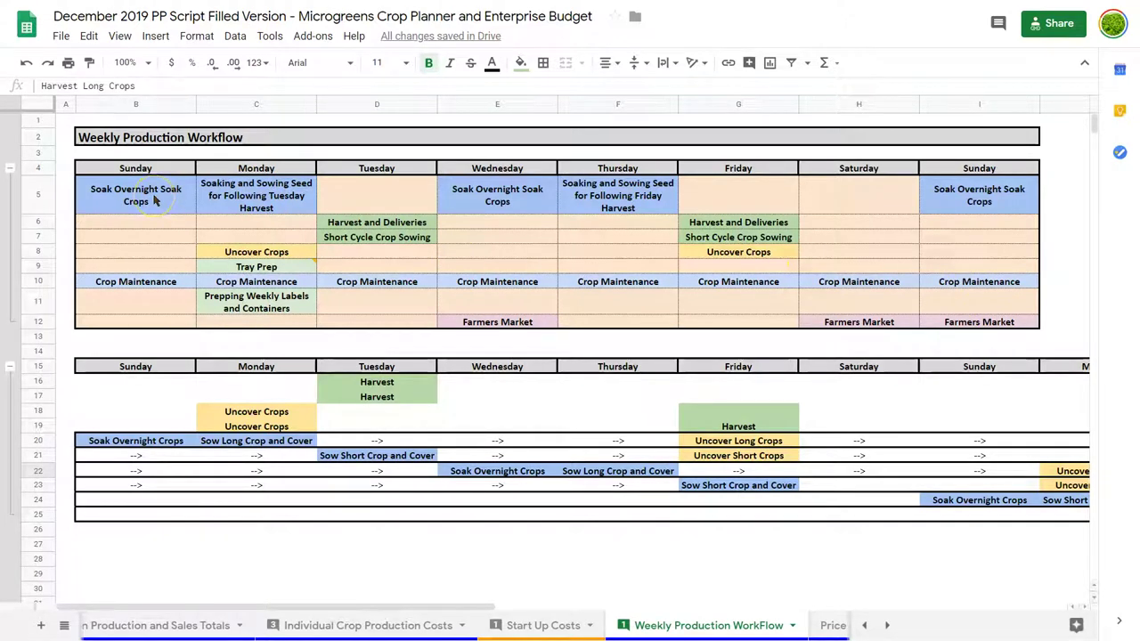
Step: Check Monday and Thursday soaking and sowing tasks and the empty Tuesday and Friday slots
left_click(278, 196)
left_click(370, 192)
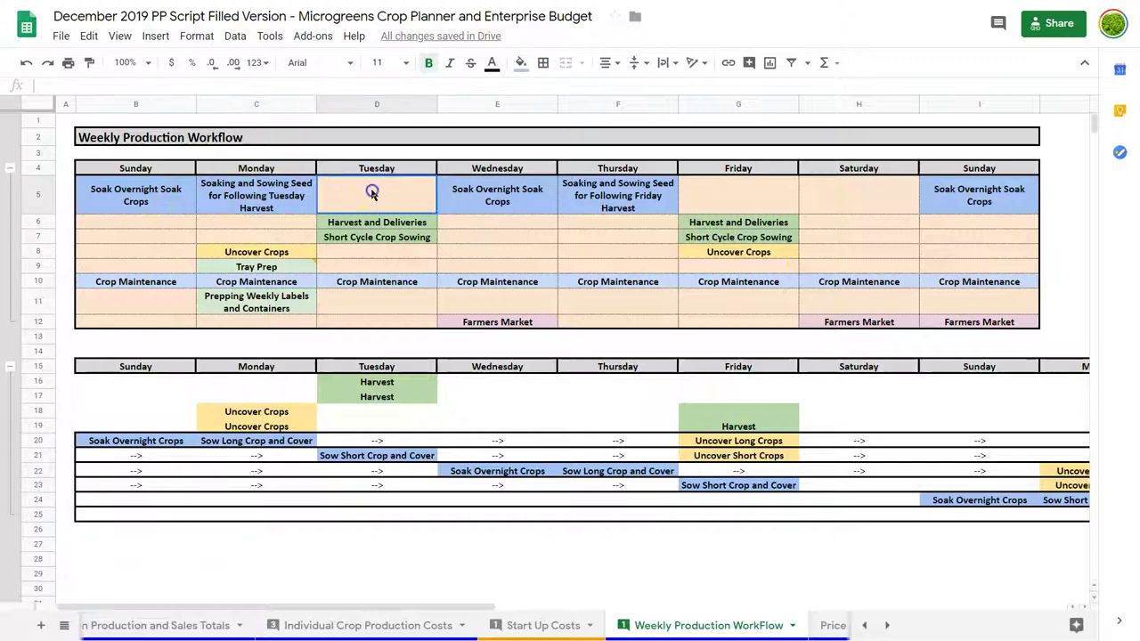
left_click(641, 198)
left_click(708, 195)
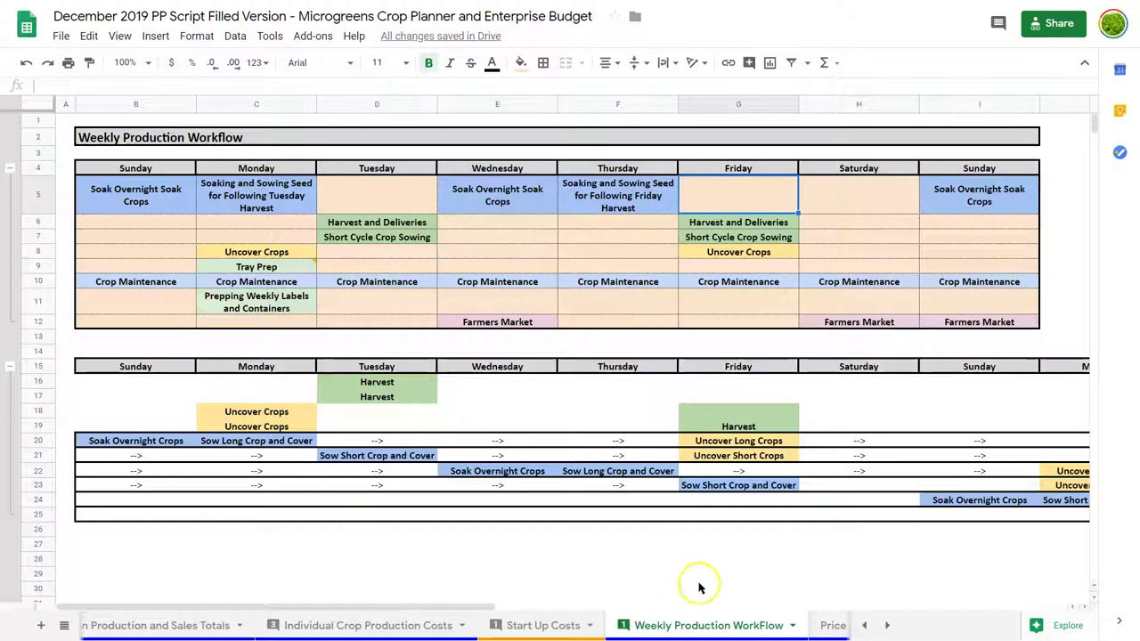
Step: Open the Price by Yield Reference sheet with its return-per-tray table
scroll(729, 623, "right", 5)
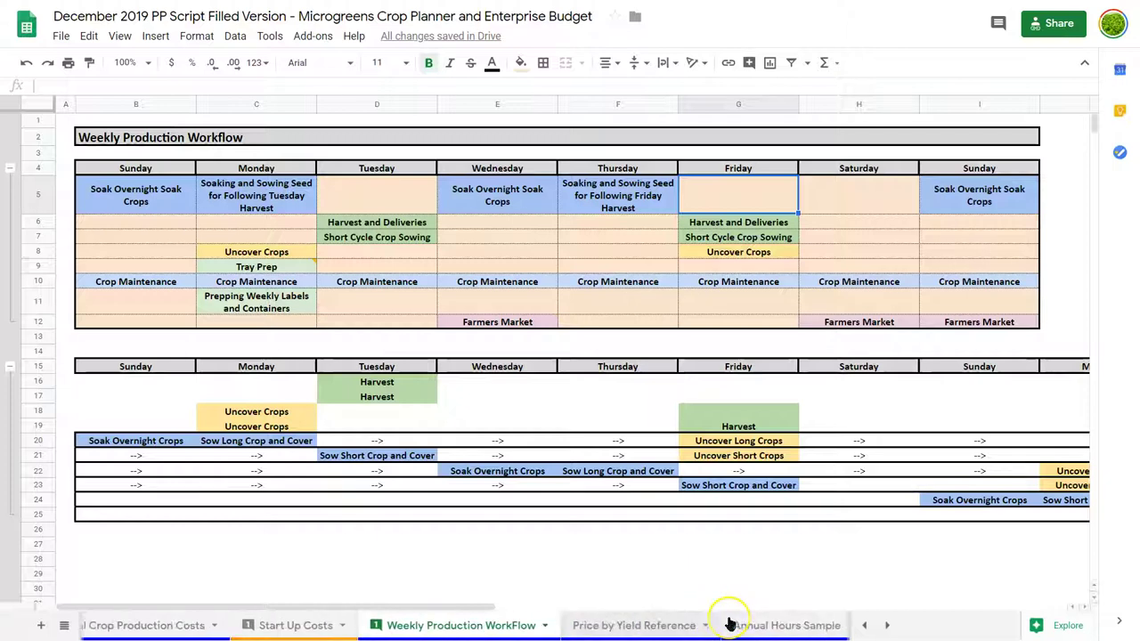
scroll(728, 623, "right", 1)
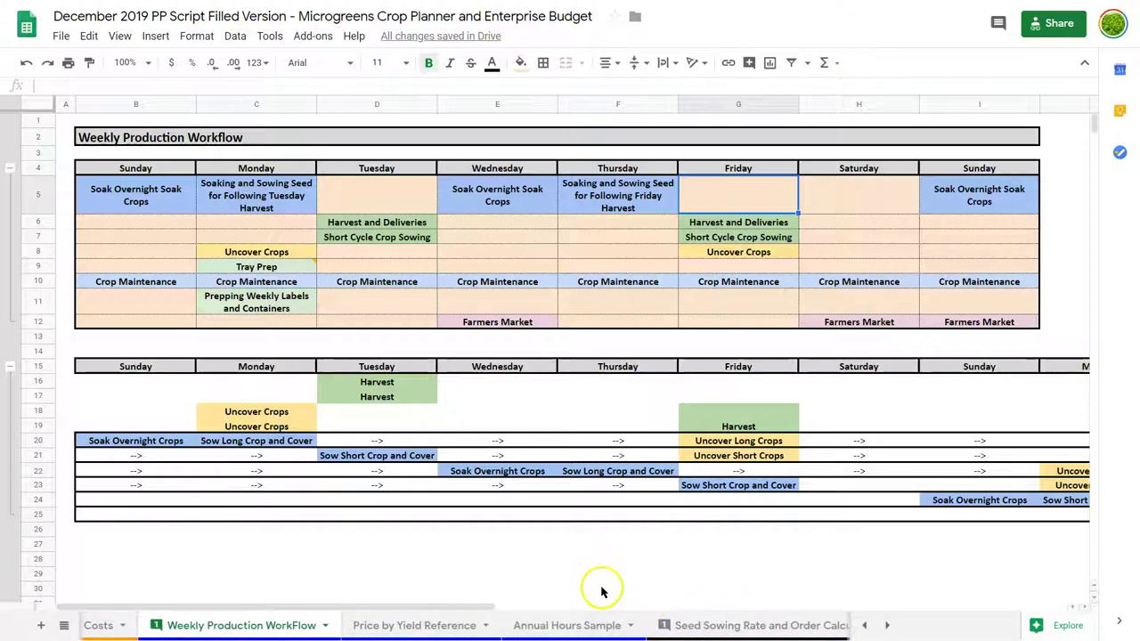
left_click(412, 626)
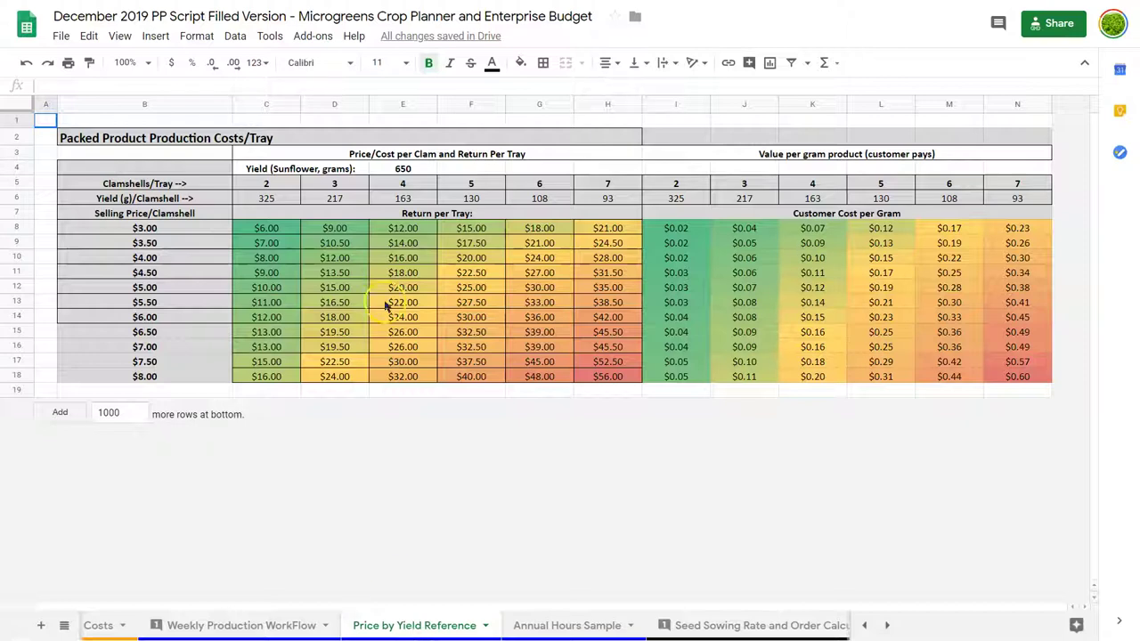
left_click(270, 198)
left_click(210, 228)
left_click_drag(210, 228, 204, 377)
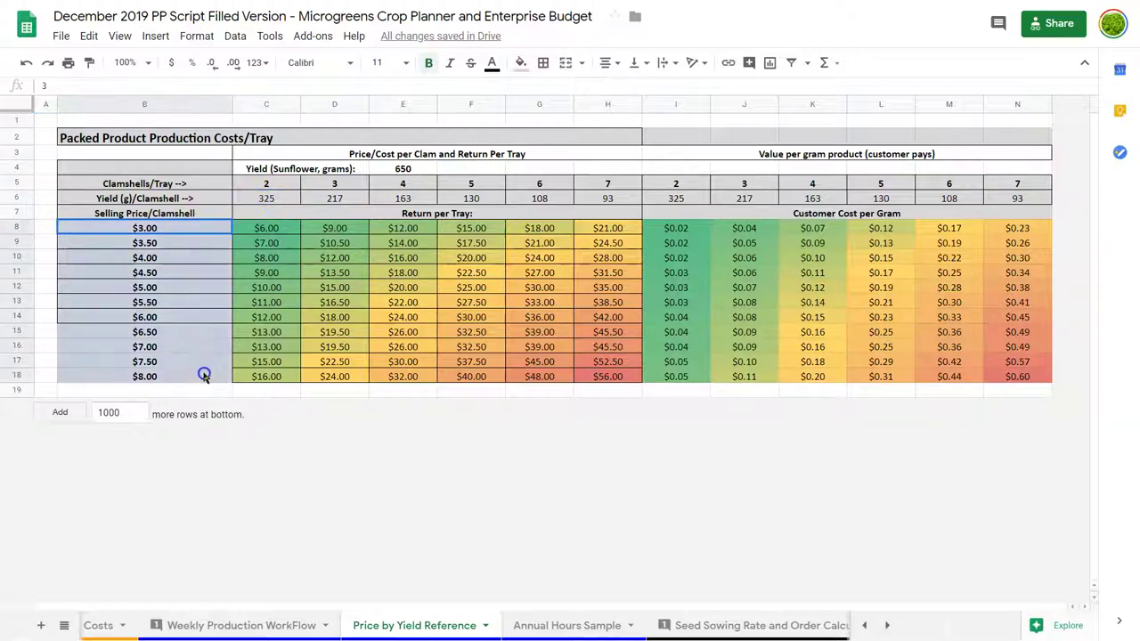
left_click(284, 187)
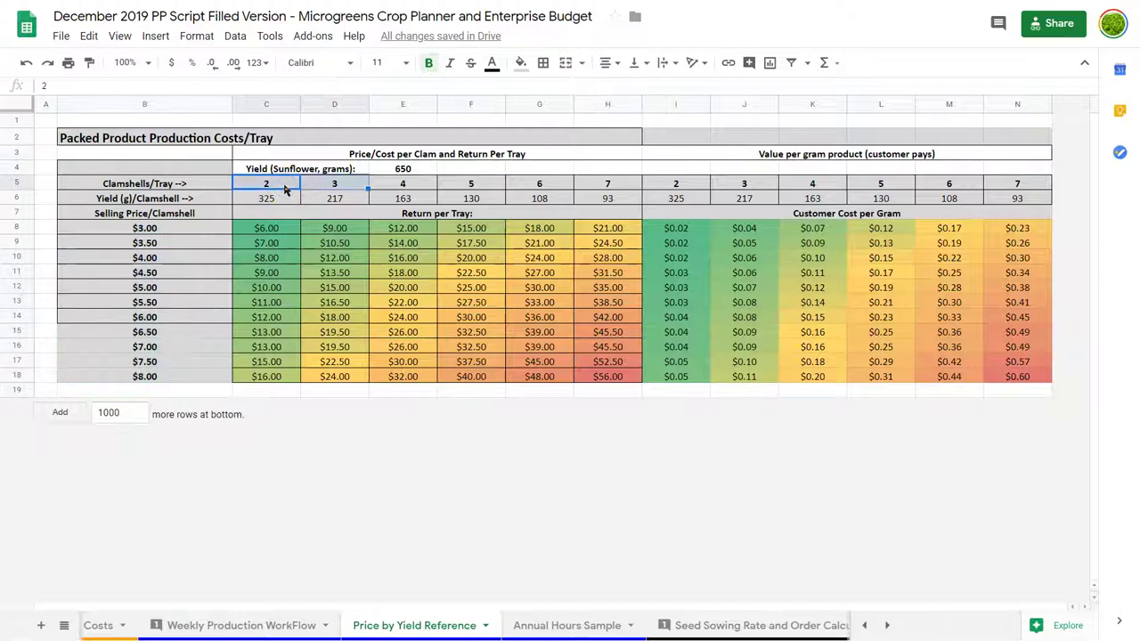
key("shift+Right")
key("shift+Right")
key("shift+Right")
key("shift+Right")
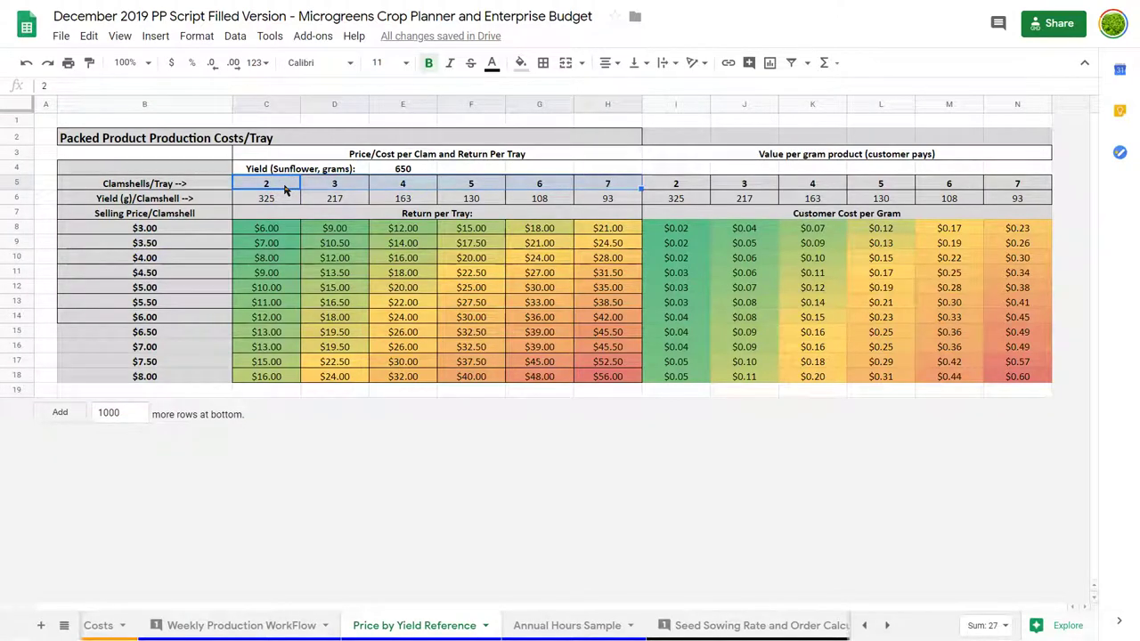
left_click(355, 170)
key("Right")
left_click(354, 170)
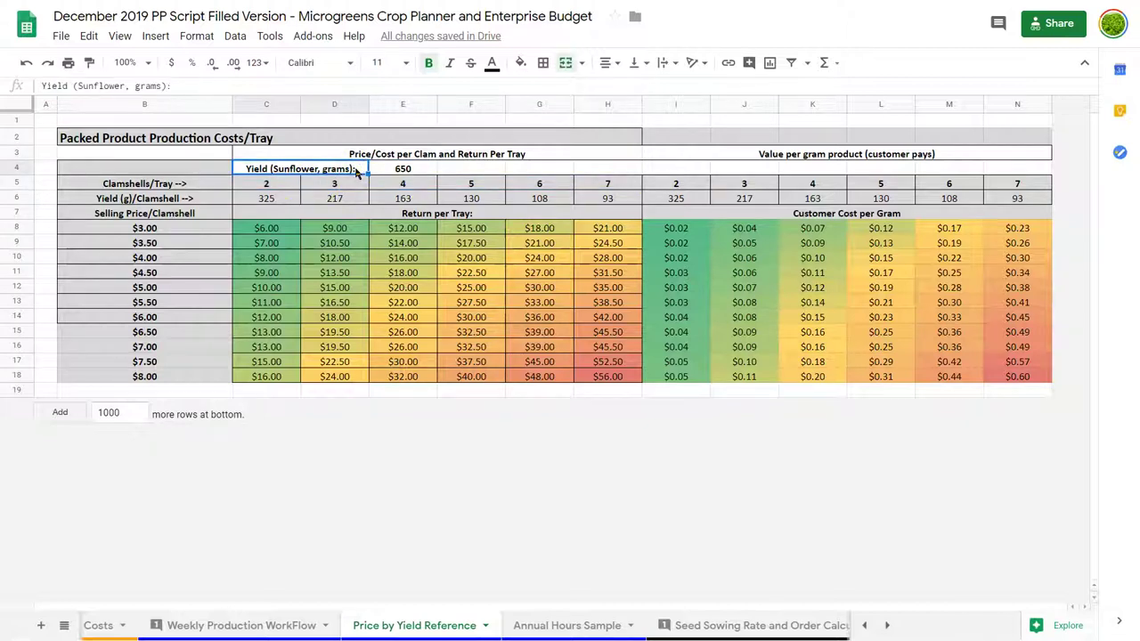
left_click(288, 192)
key("shift+Right")
key("shift+Right")
key("shift+Right")
key("shift+Right")
key("shift+Right")
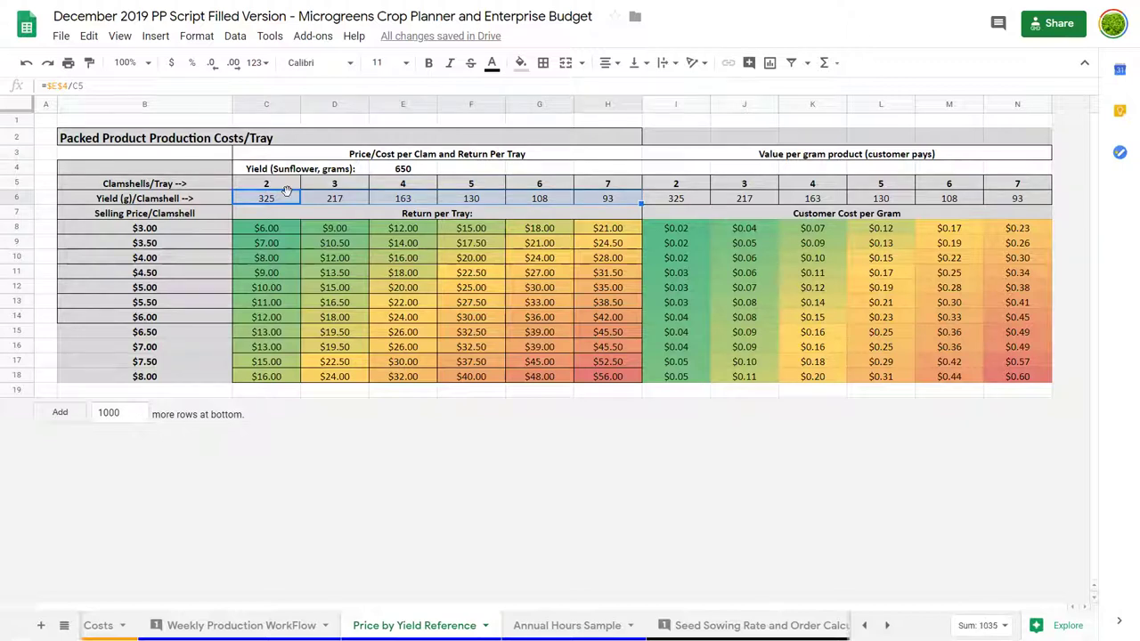
key("Left")
key("Right")
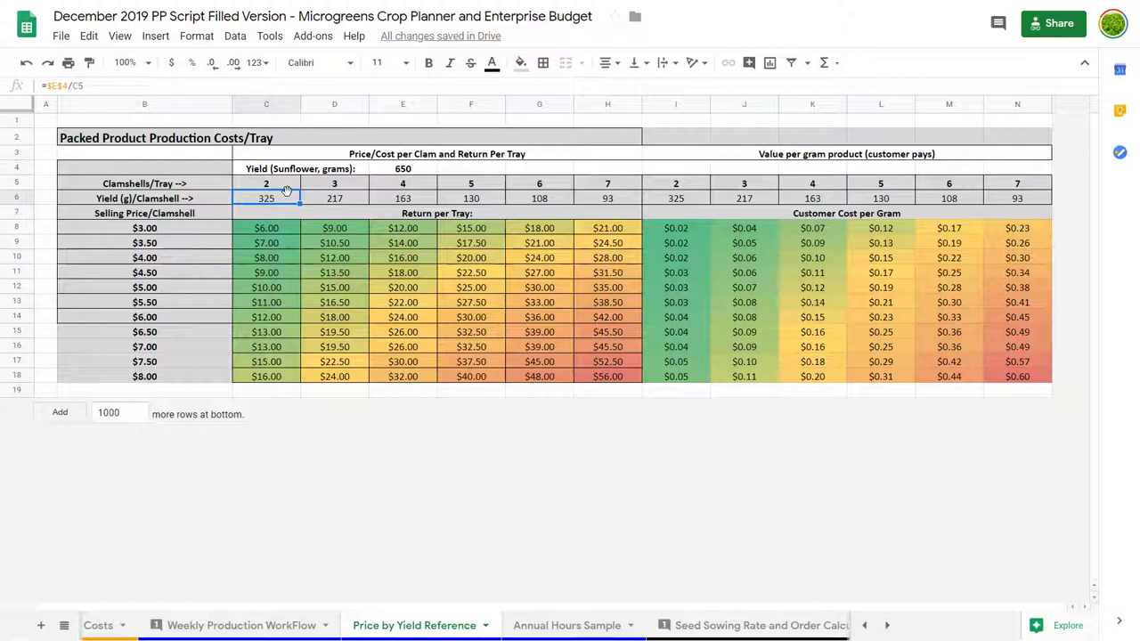
key("Right")
key("Right")
key("Right")
key("Right")
key("Right")
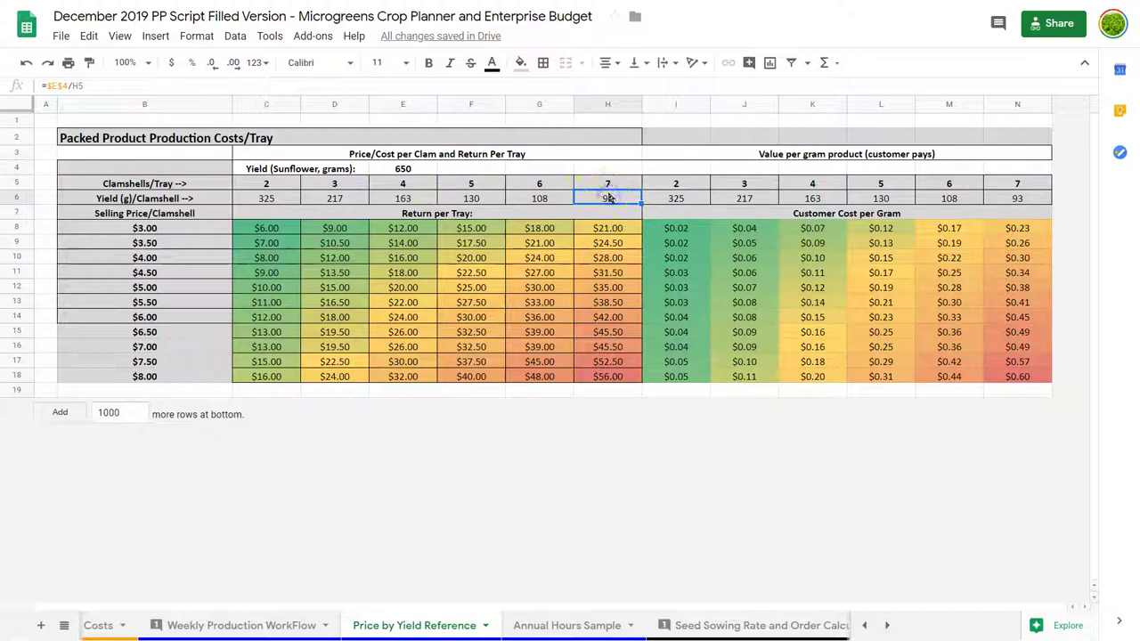
left_click(606, 231)
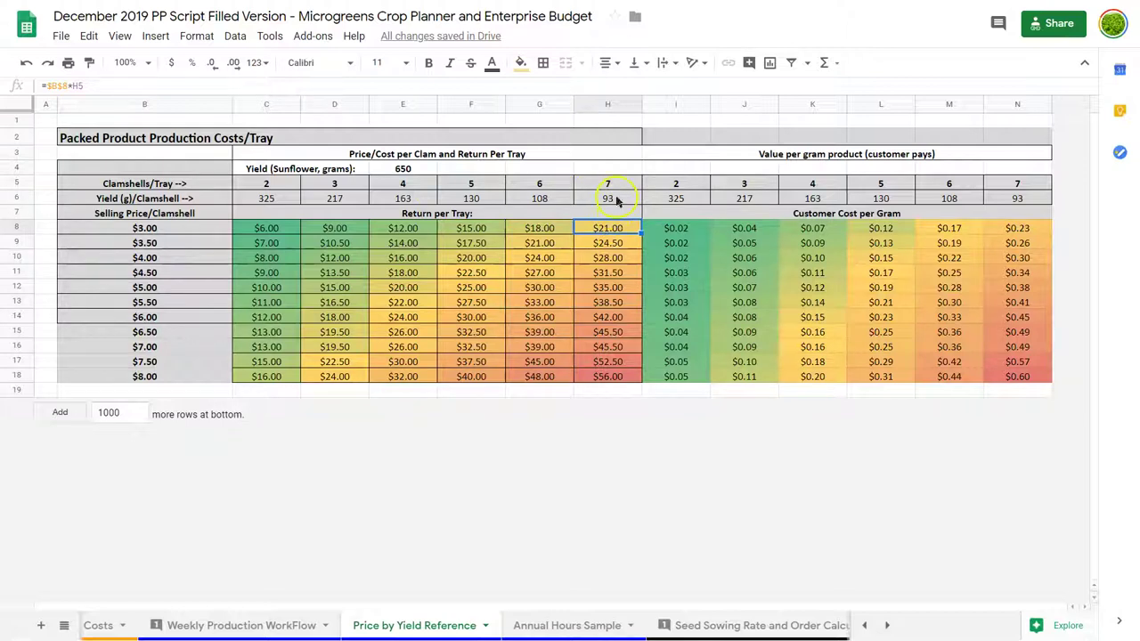
left_click(616, 201)
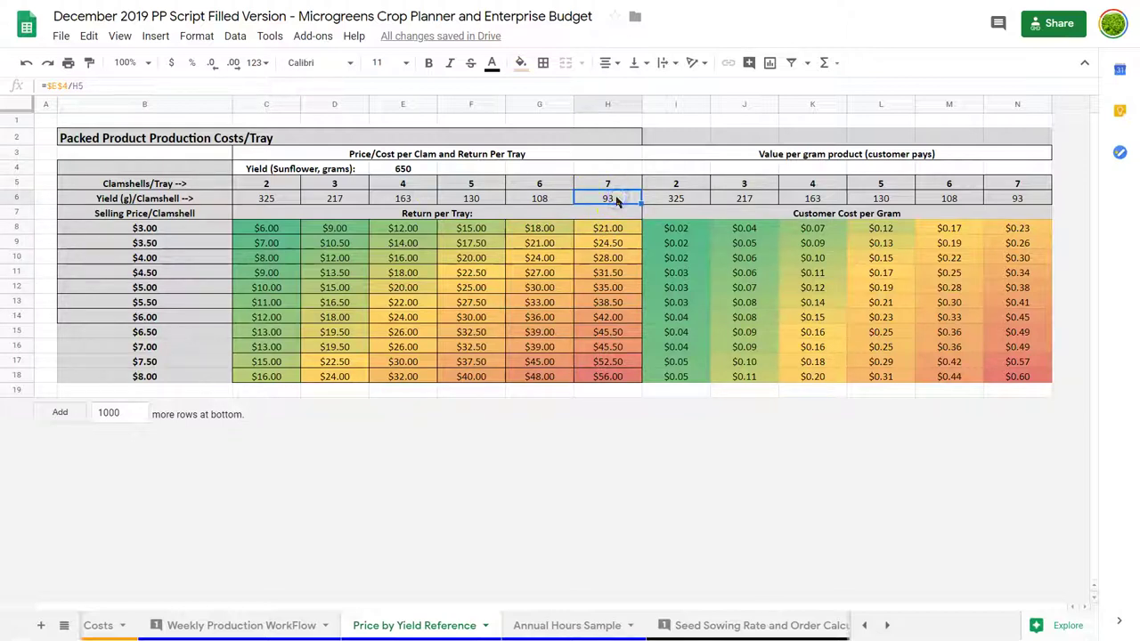
left_click(610, 377)
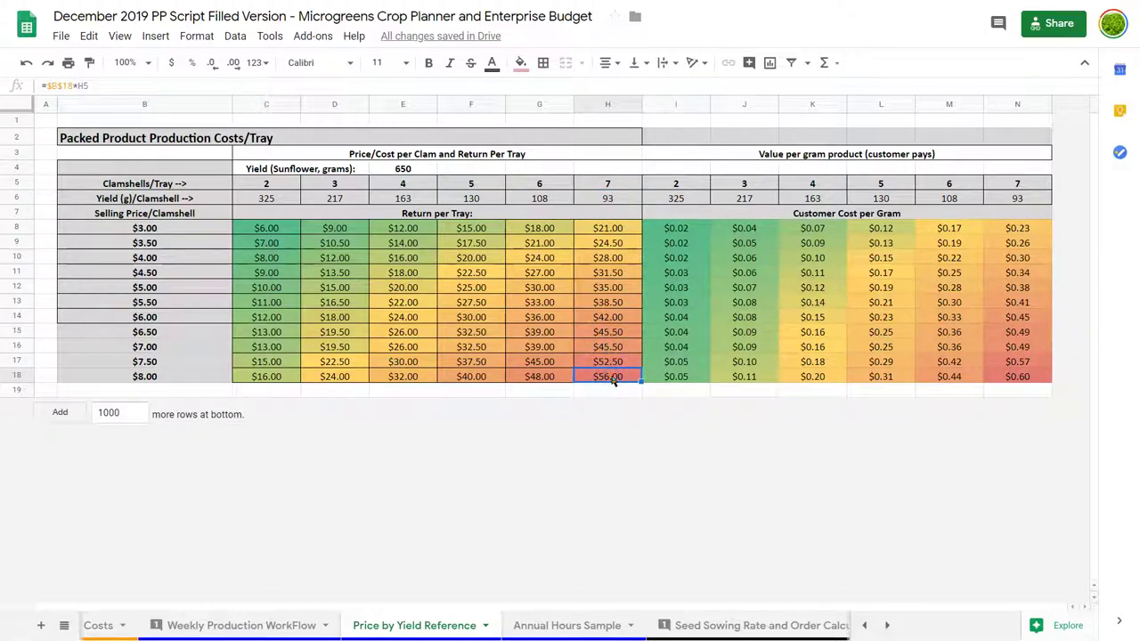
left_click(613, 199)
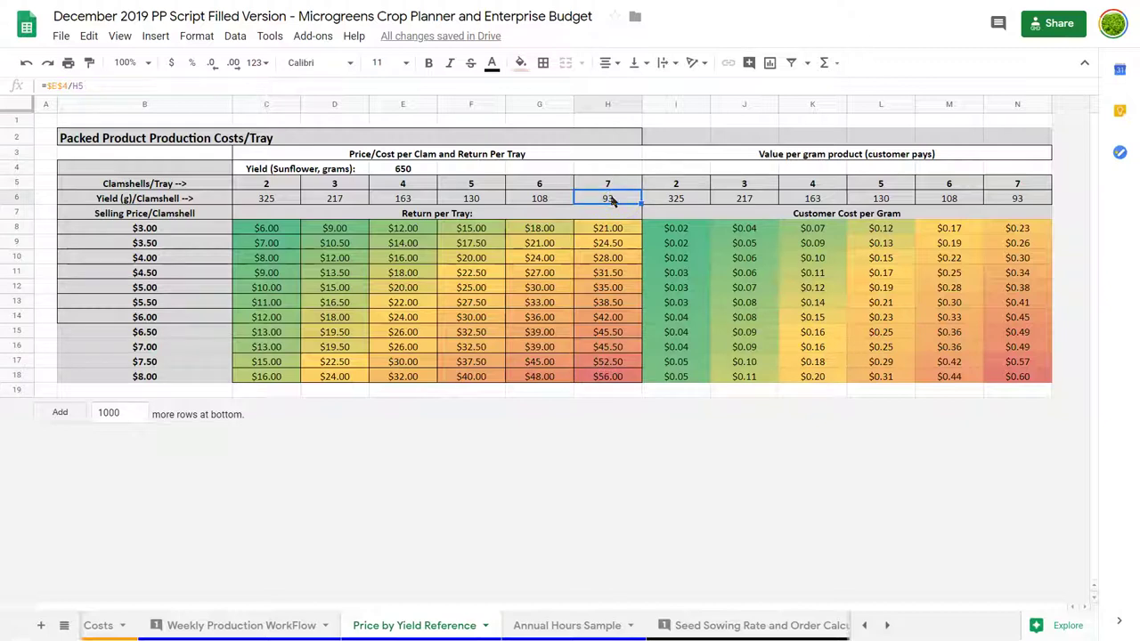
left_click(614, 378)
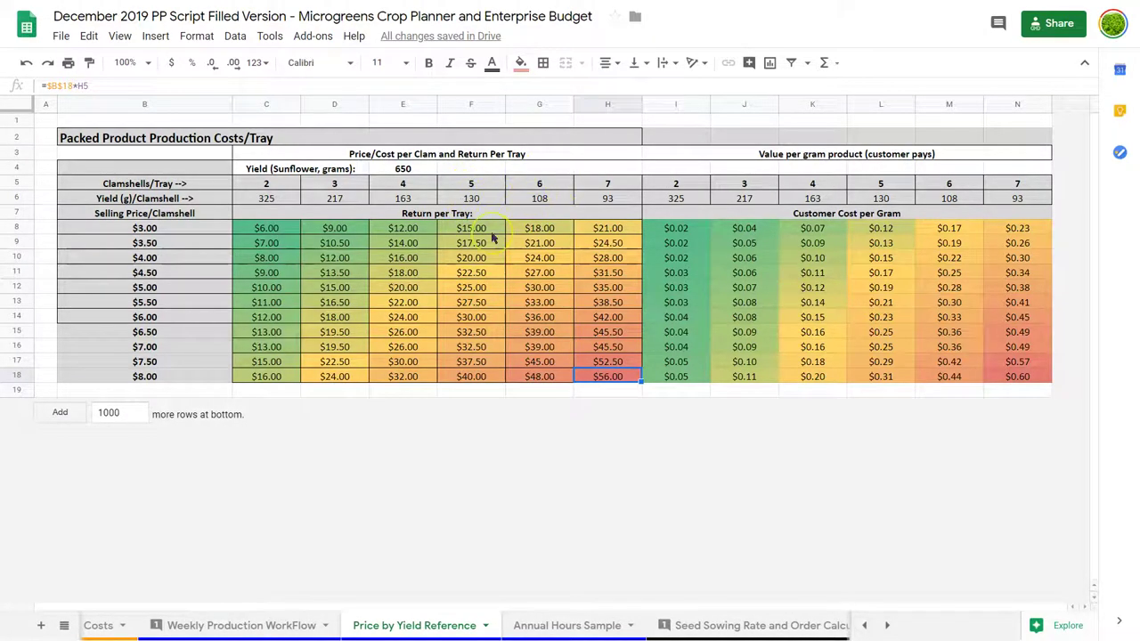
left_click(471, 287)
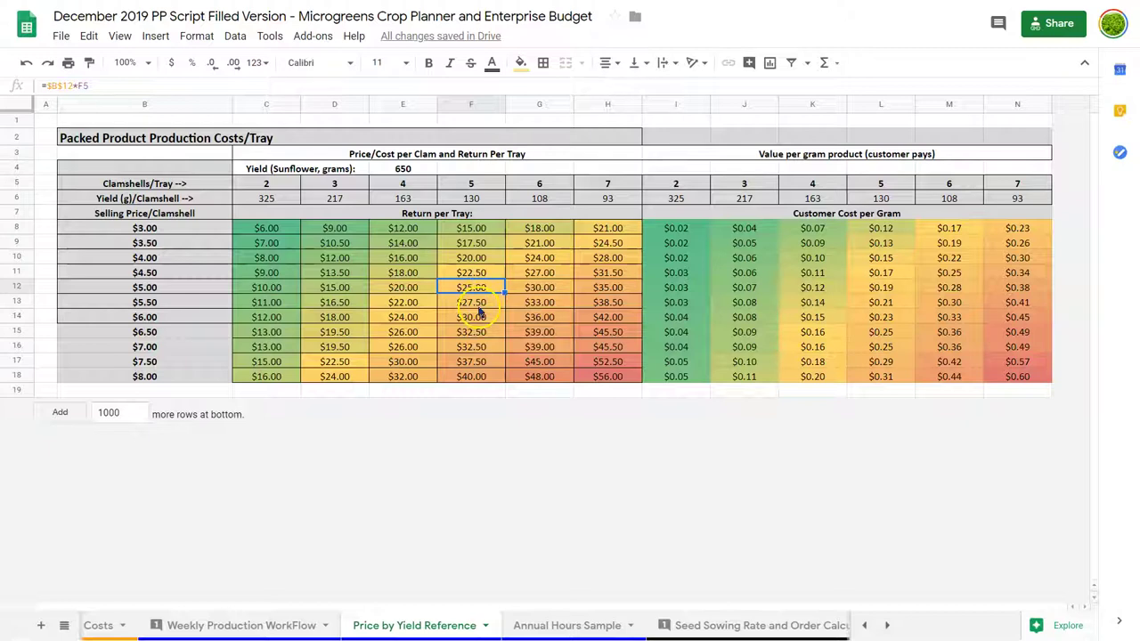
left_click(474, 377)
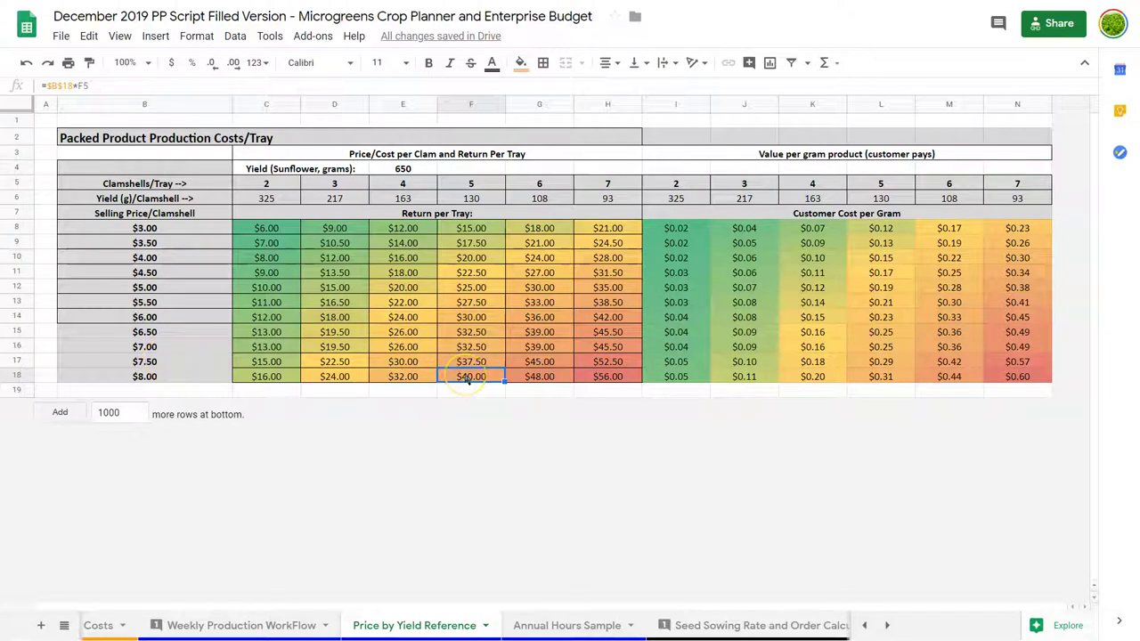
left_click(471, 302)
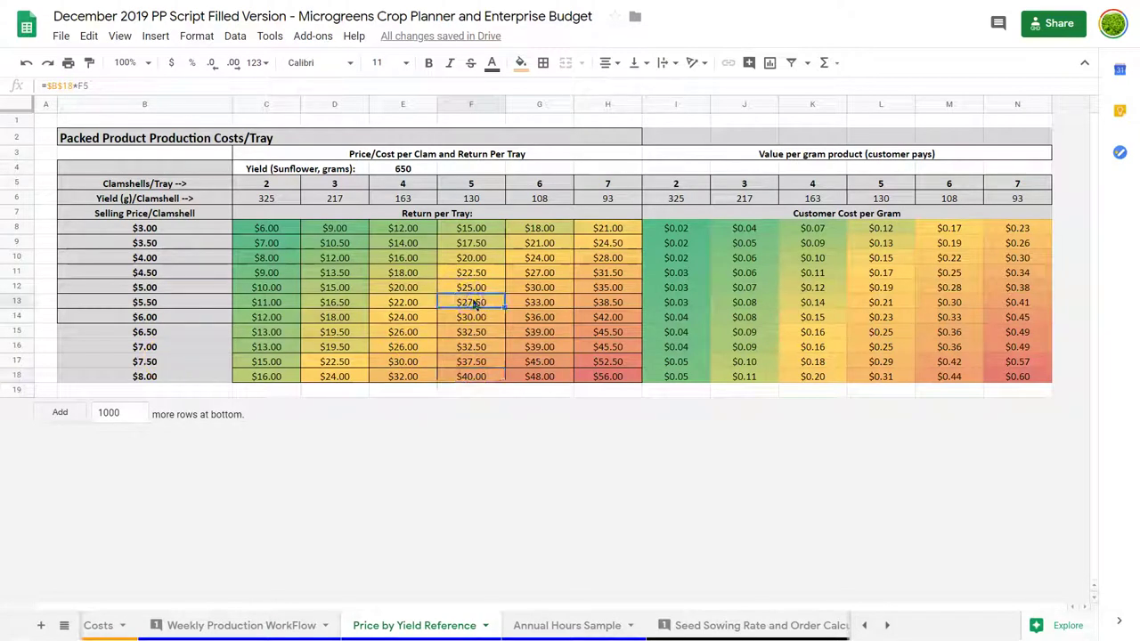
left_click(471, 381)
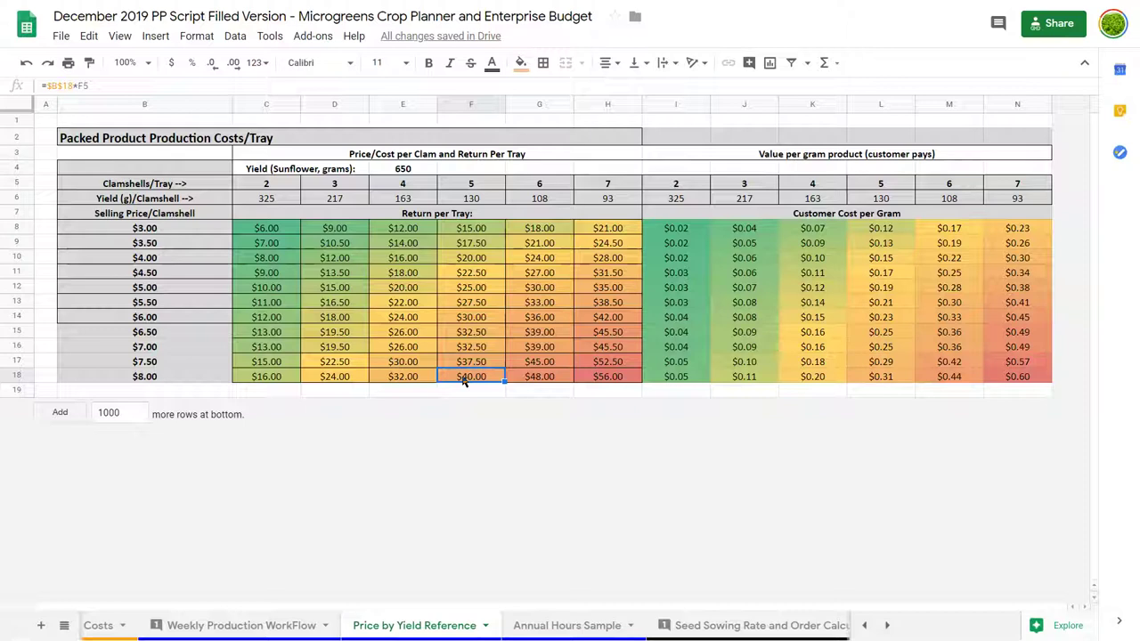
left_click(471, 272)
left_click(474, 348)
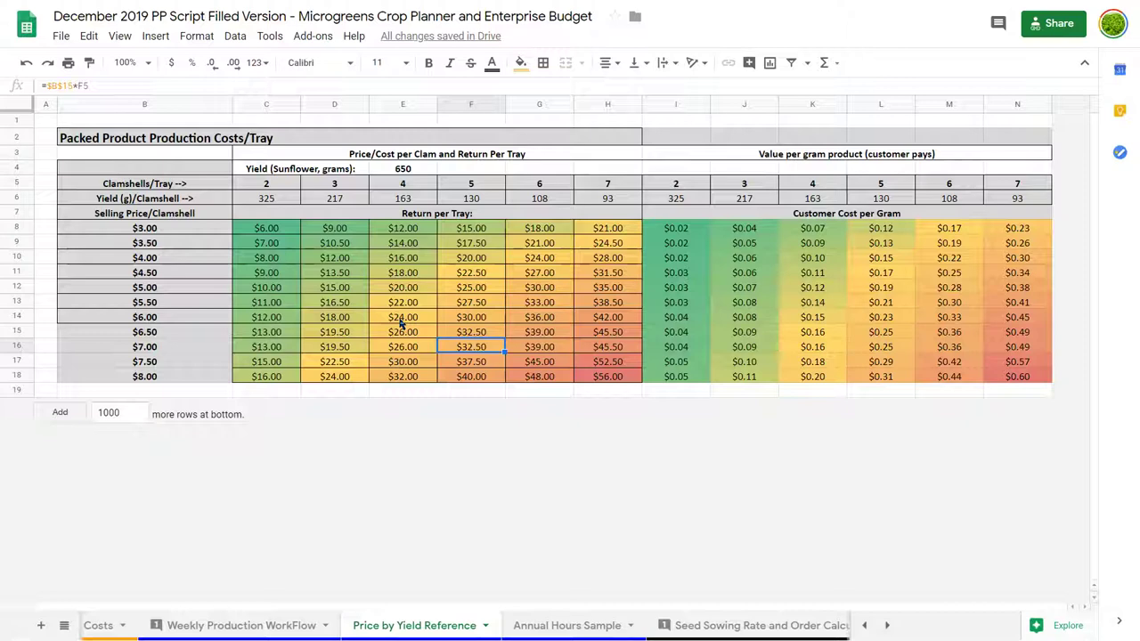
left_click(453, 307)
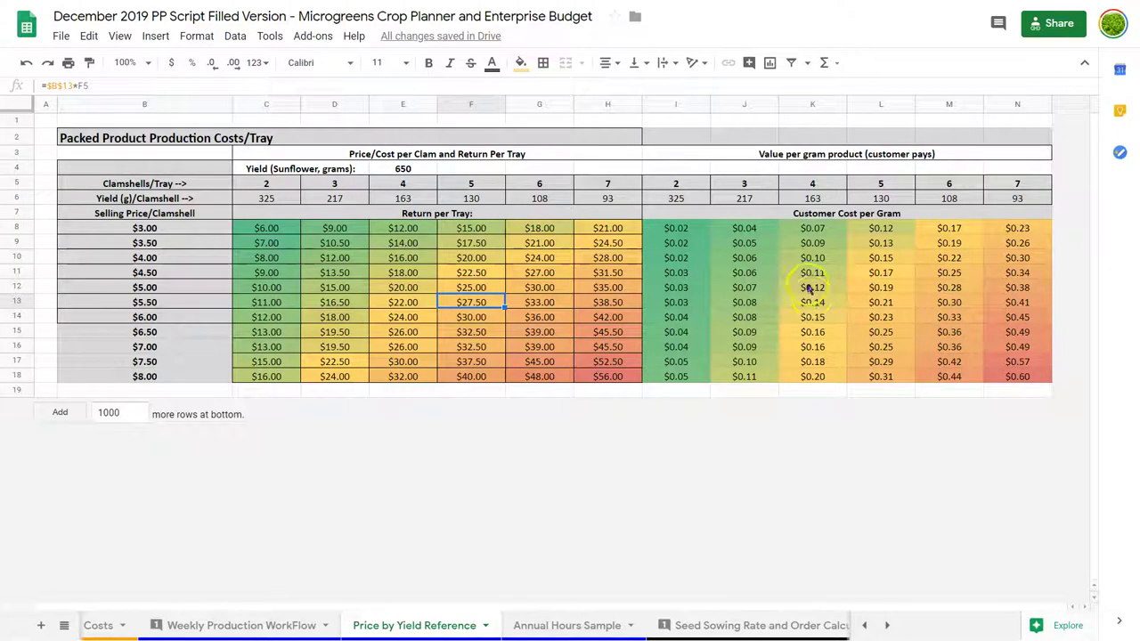
left_click(680, 232)
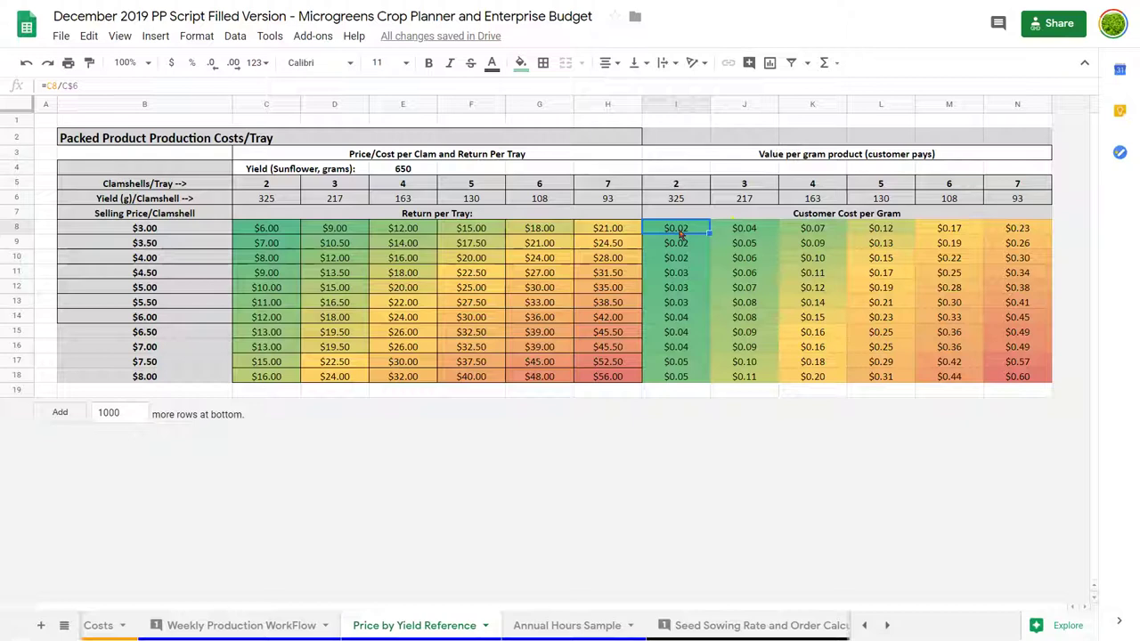
left_click(1024, 380)
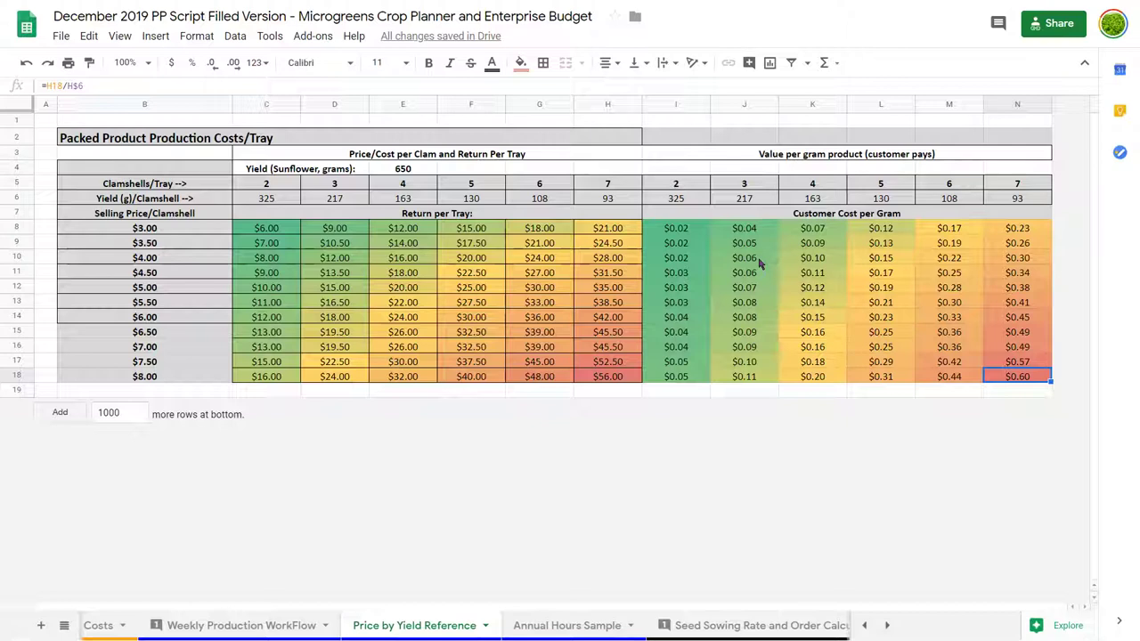
left_click(629, 377)
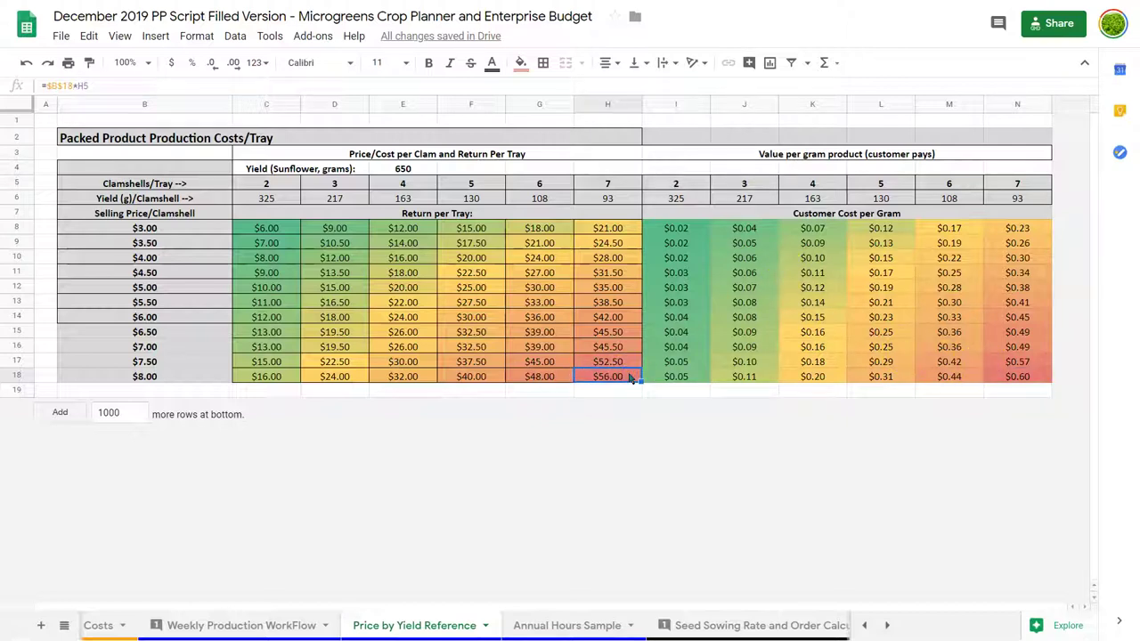
left_click(607, 198)
left_click(611, 376)
left_click(1014, 378)
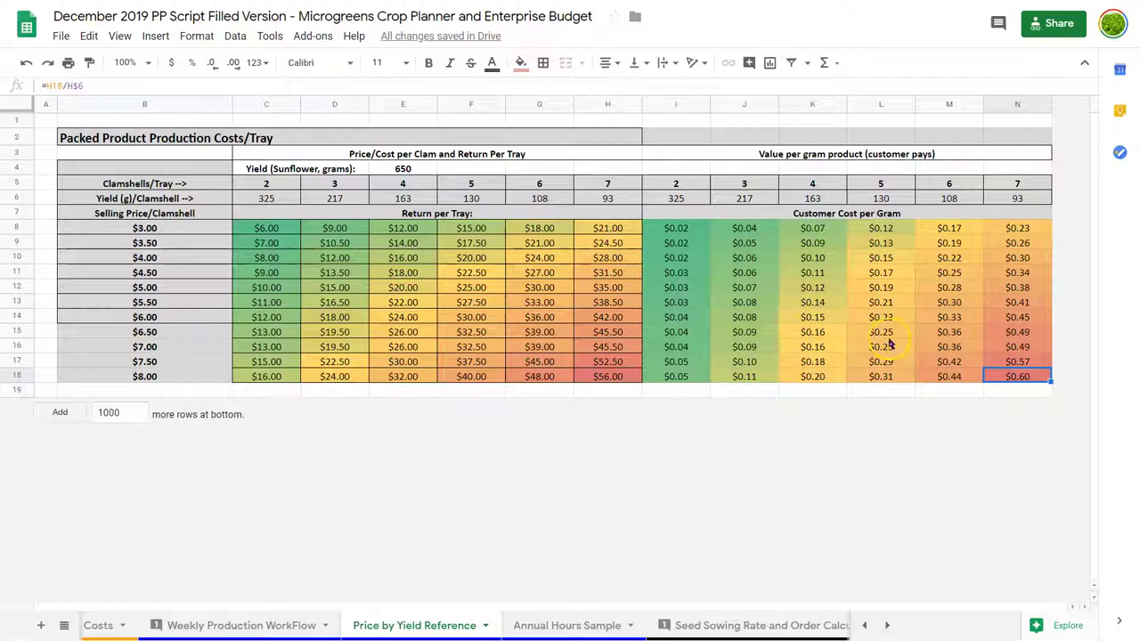
Step: Open the Annual Hours Sample sheet and bring its monthly hours-by-weekday line chart into view
left_click(569, 624)
scroll(541, 465, "down", 1)
scroll(546, 467, "down", 4)
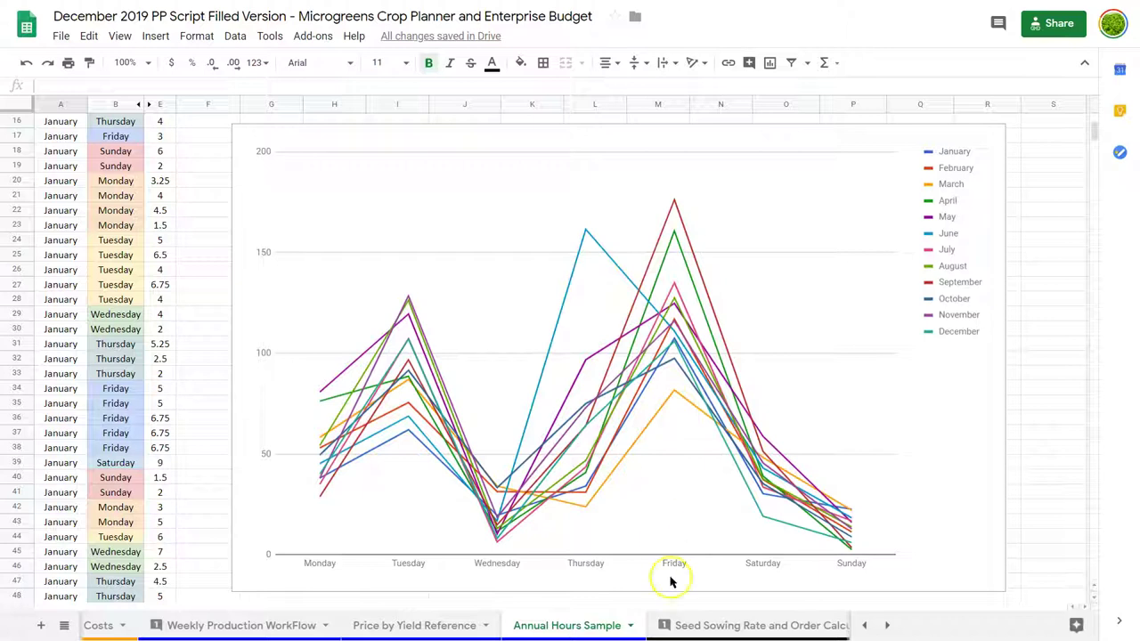
Step: Open the Seed Sowing Rate and Order Calculator and review densities: Pea 330, Sunflower 130 and 250
left_click(695, 626)
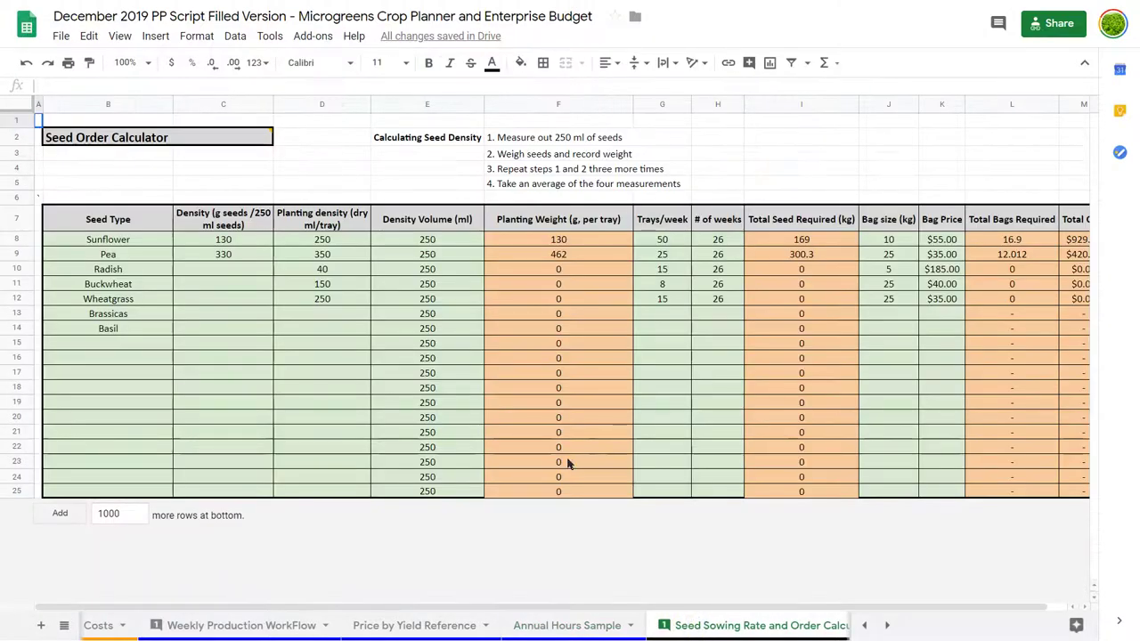
left_click(247, 284)
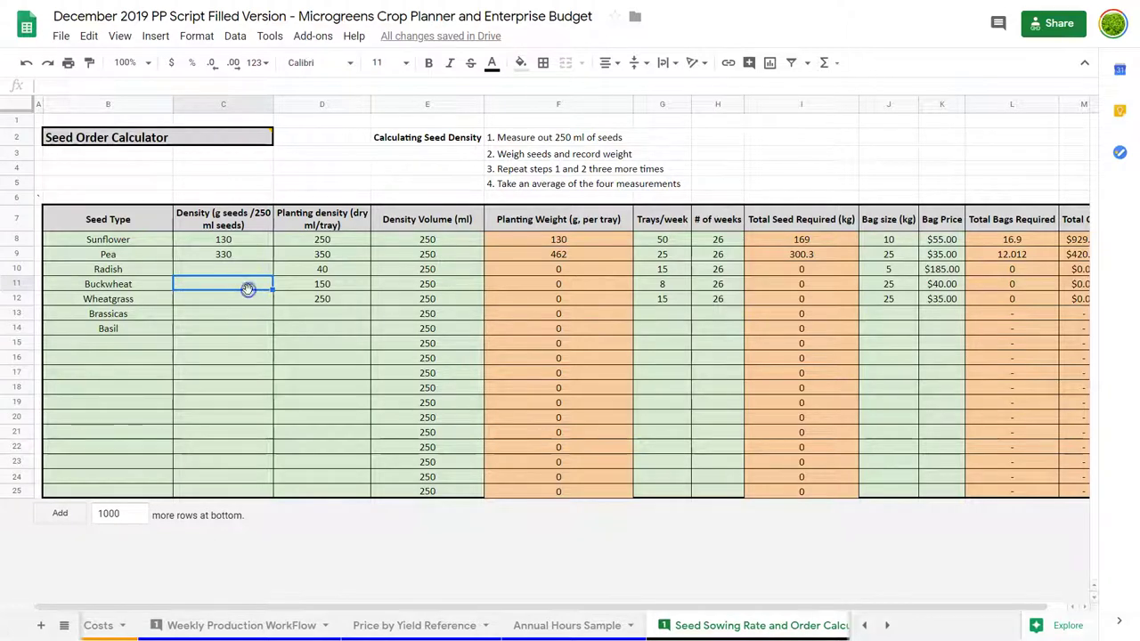
left_click(246, 298)
key("Up")
key("Up")
key("Up")
key("Down")
key("Up")
key("Up")
key("Right")
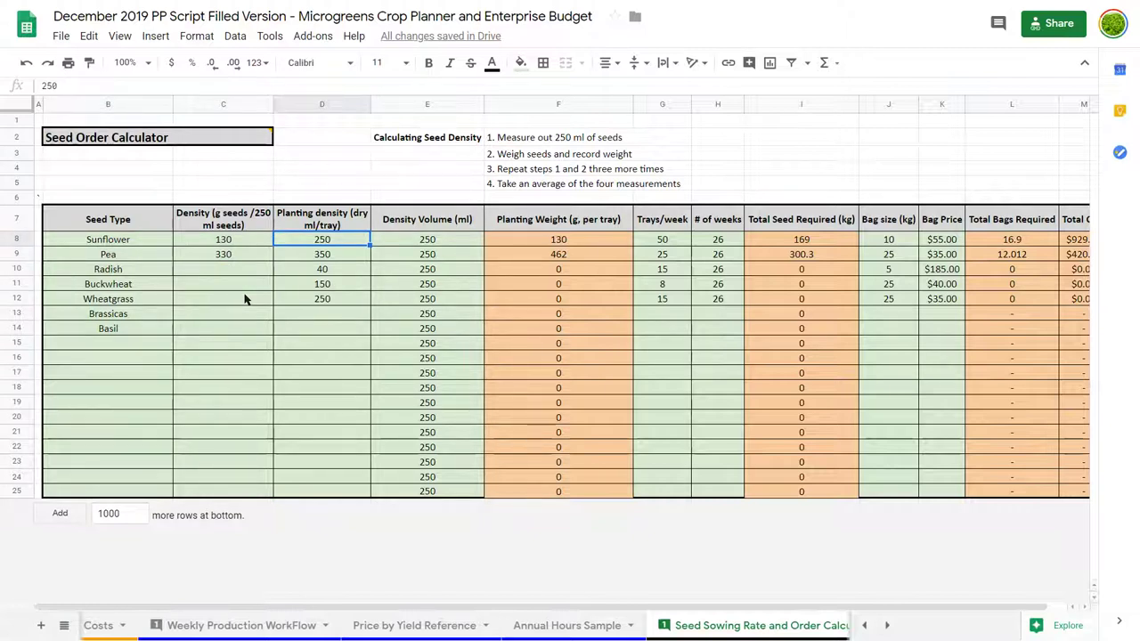
key("Left")
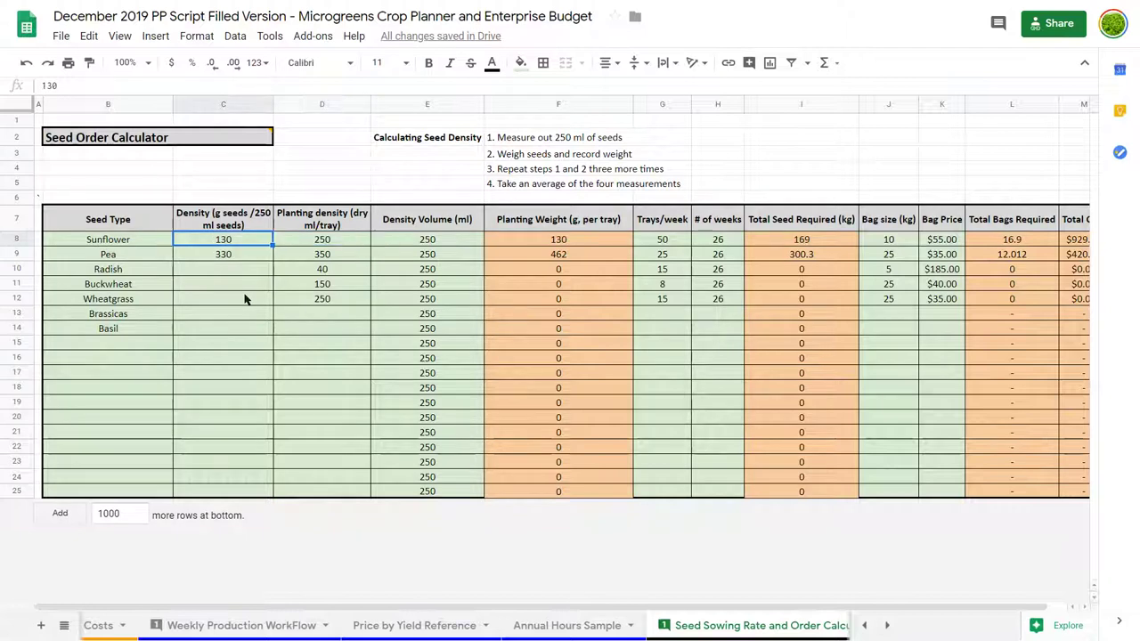
key("Right")
key("Left")
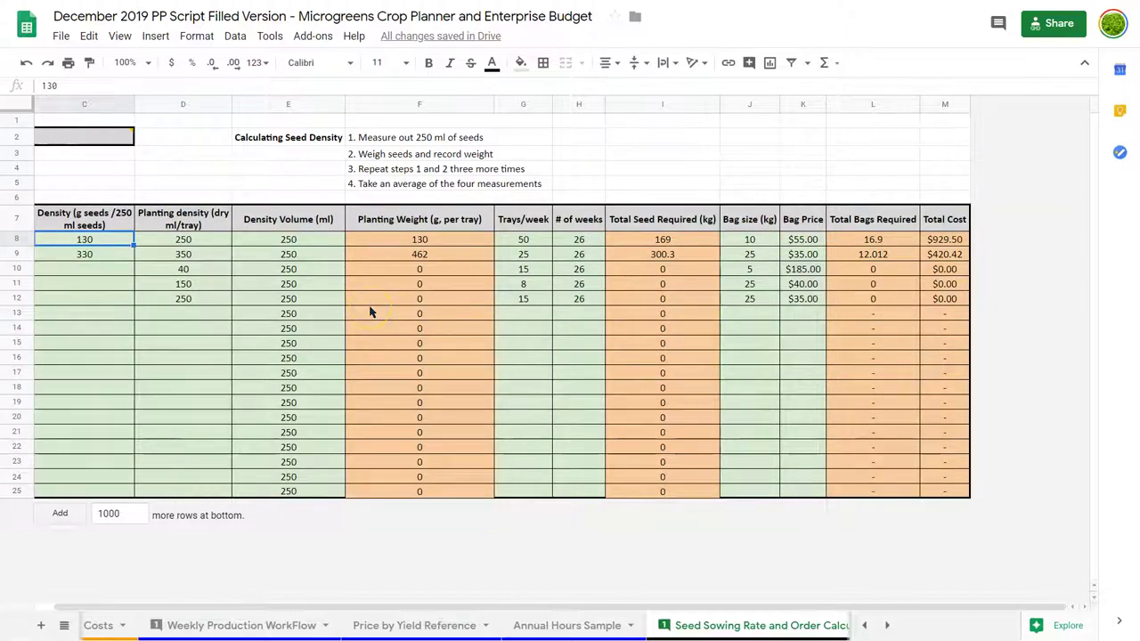
Step: Compare Pea (350, 250) and Sunflower (250) planting density and volume values, then move on to Seed Purchase Archive
left_click(282, 257)
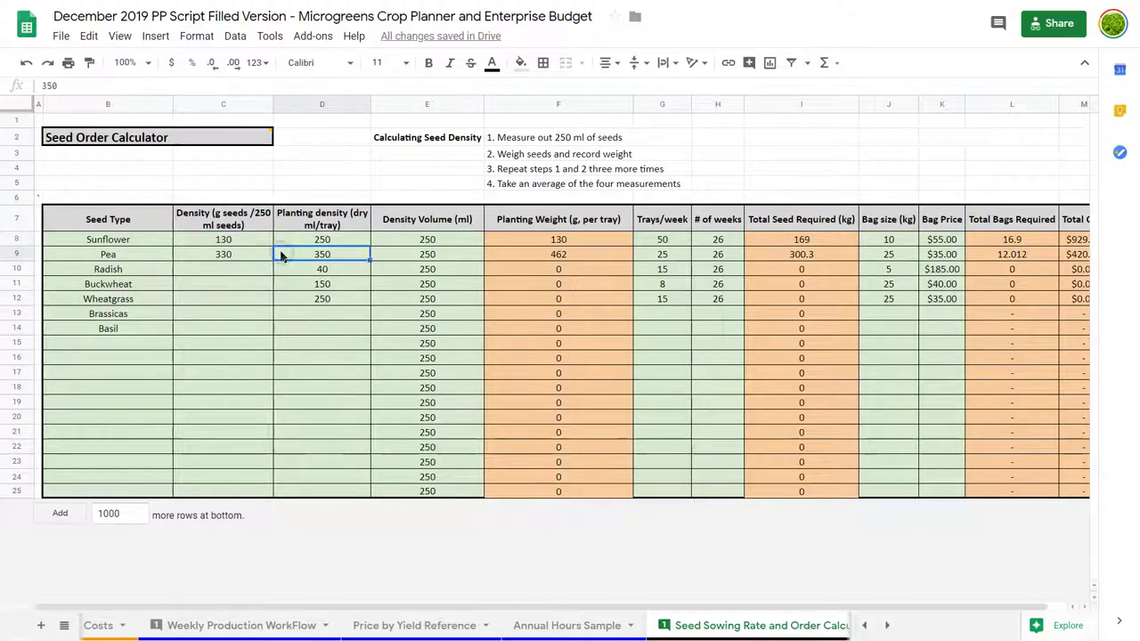
key("Right")
key("Left")
key("Left")
key("Up")
key("Right")
key("Right")
key("Right")
key("Right")
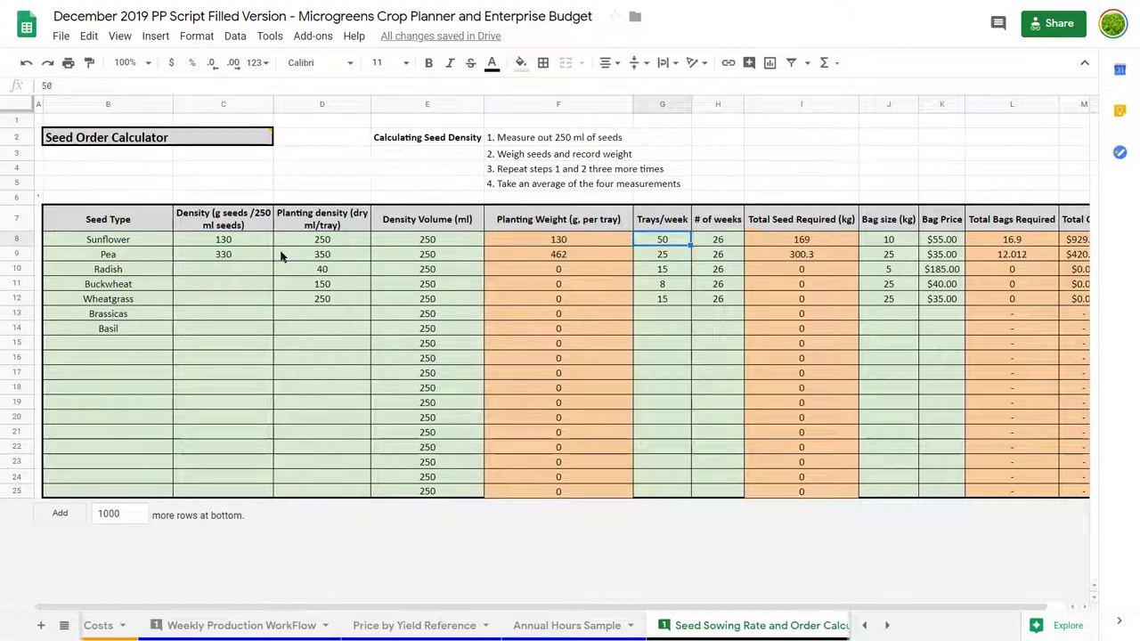
key("Left")
key("Left")
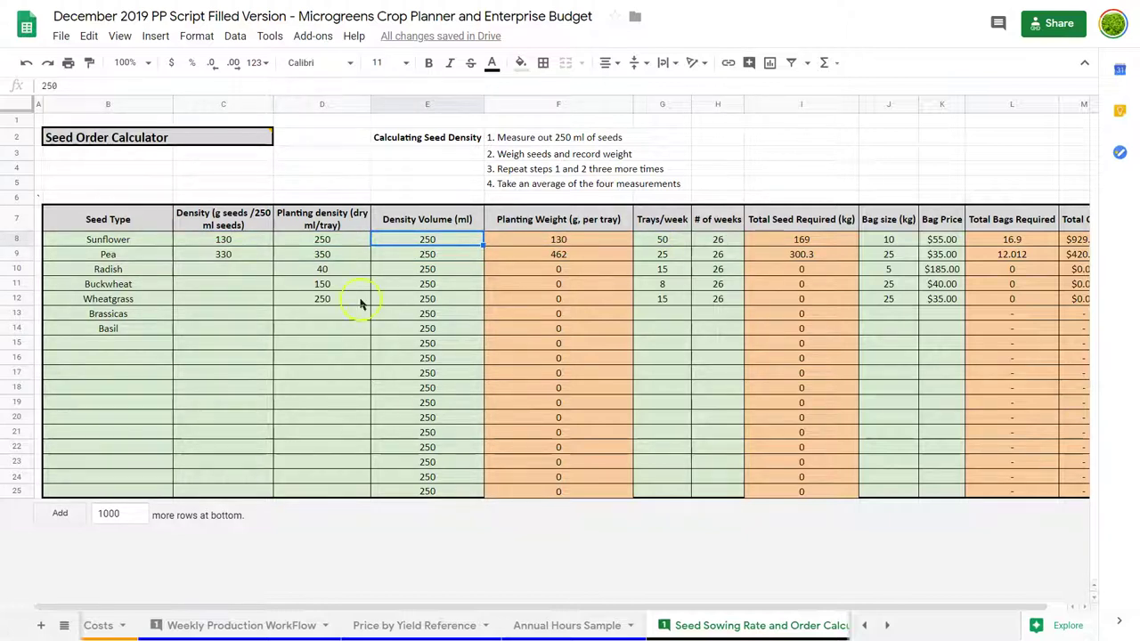
scroll(544, 376, "right", 2)
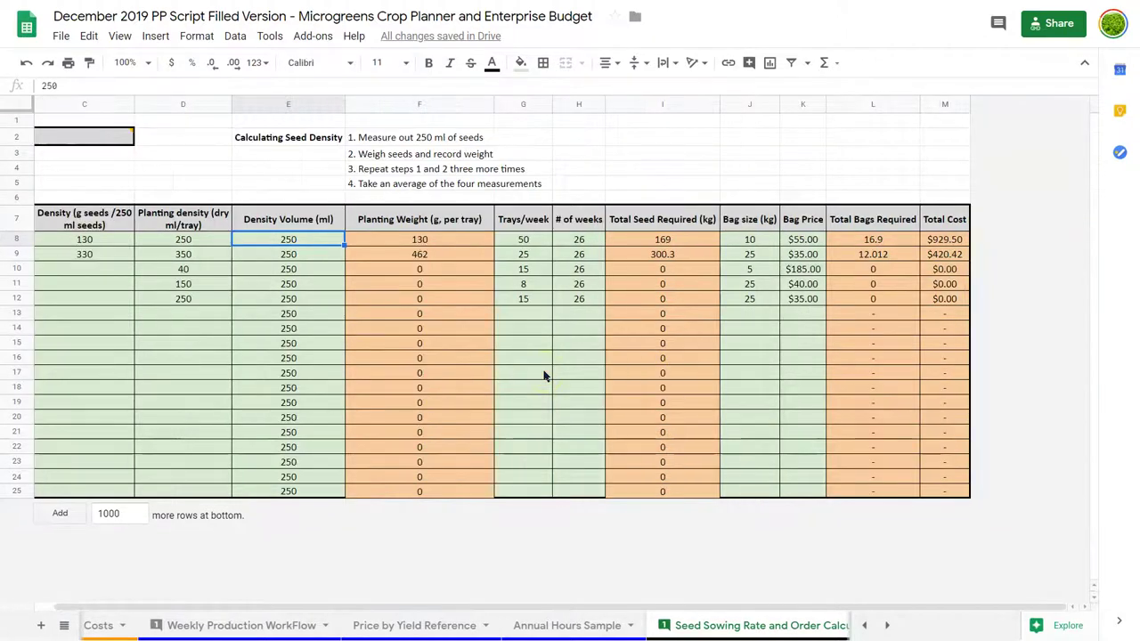
left_click(713, 628)
left_click(421, 628)
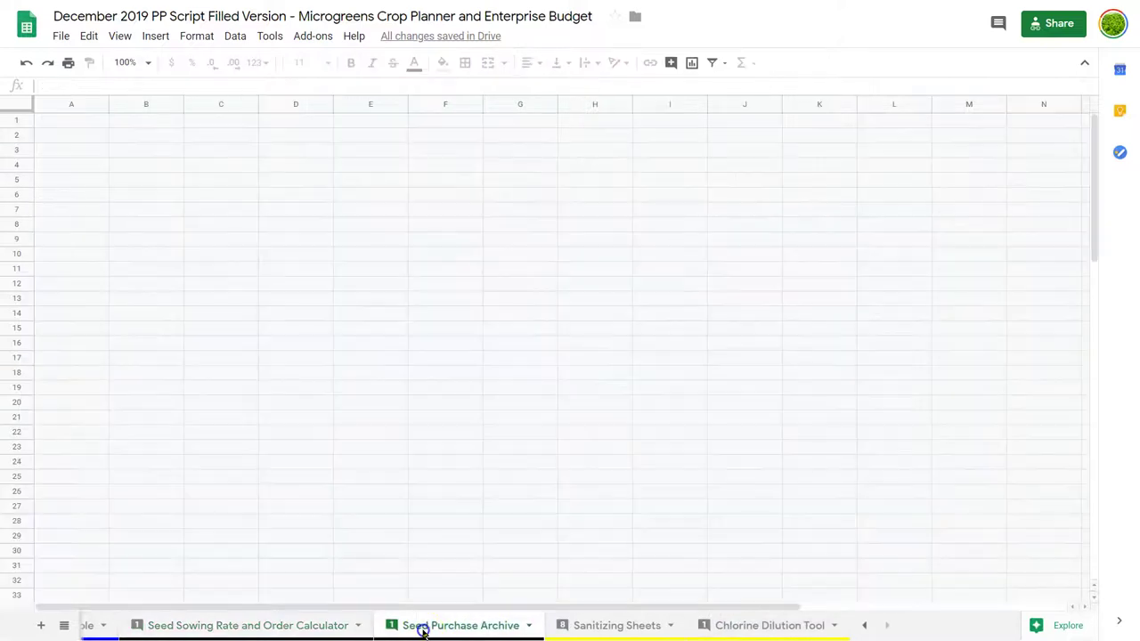
scroll(201, 339, "right", 5)
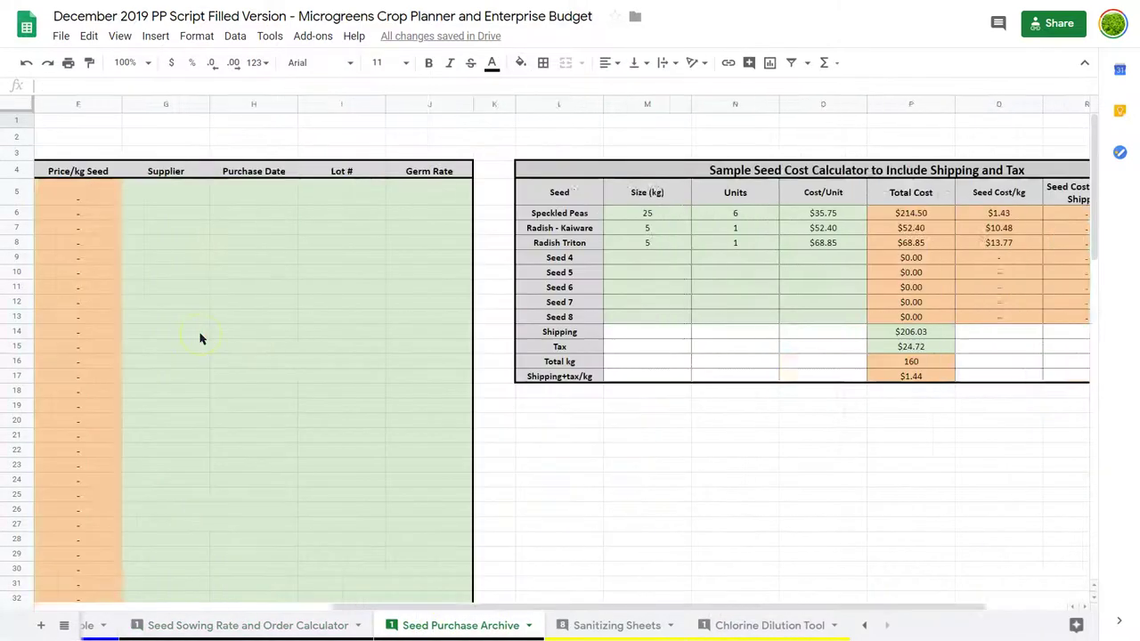
scroll(200, 338, "right", 2)
scroll(808, 276, "right", 2)
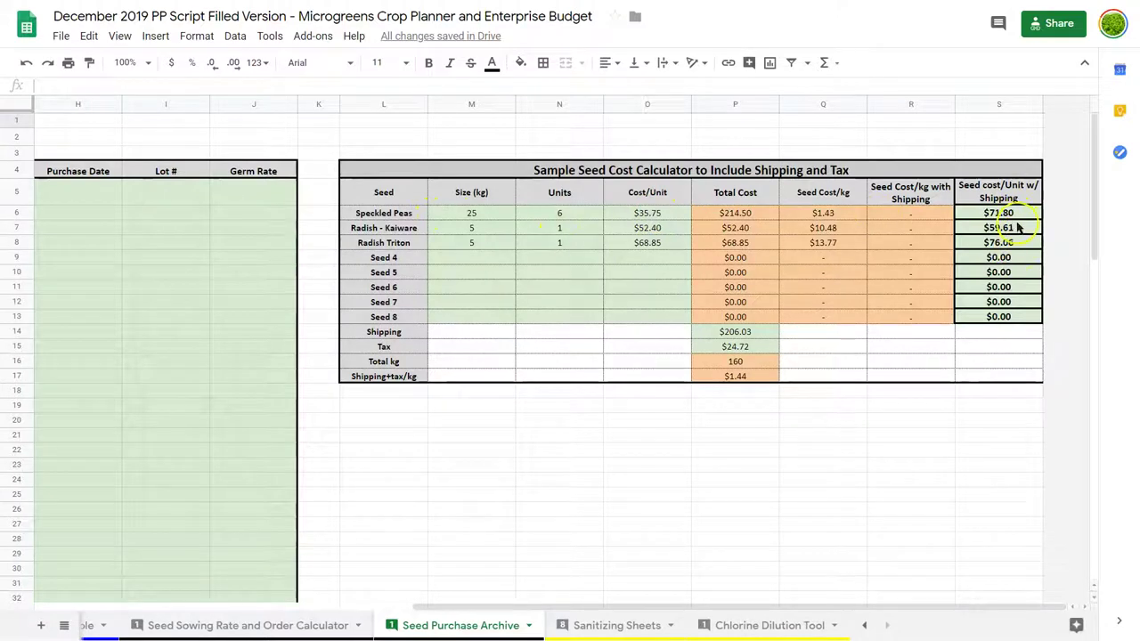
left_click(661, 215)
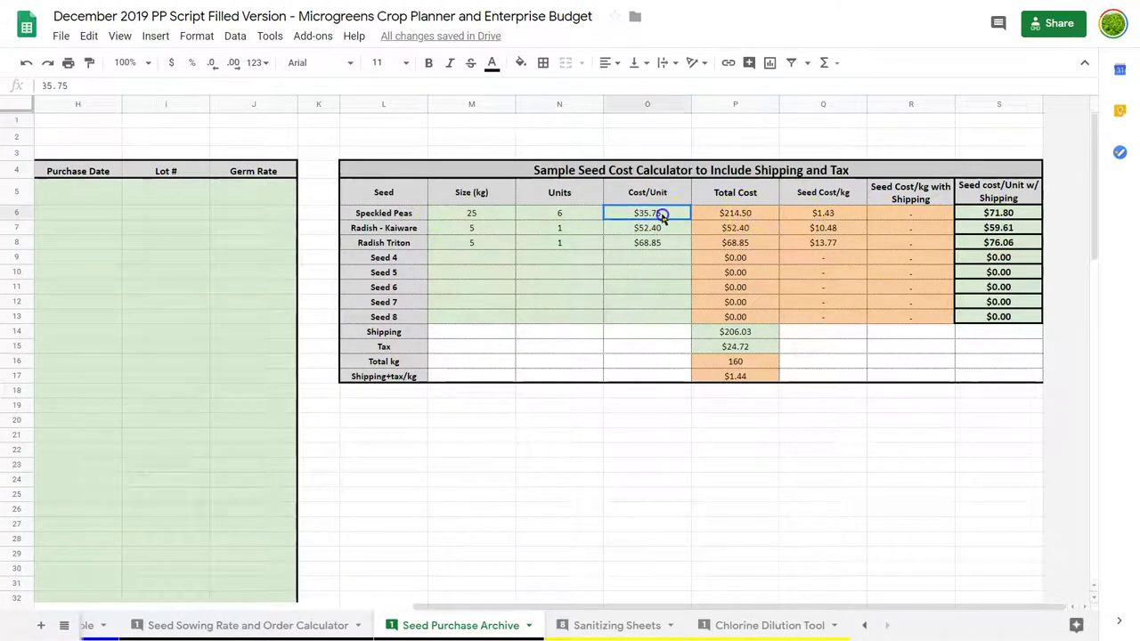
left_click_drag(661, 215, 664, 243)
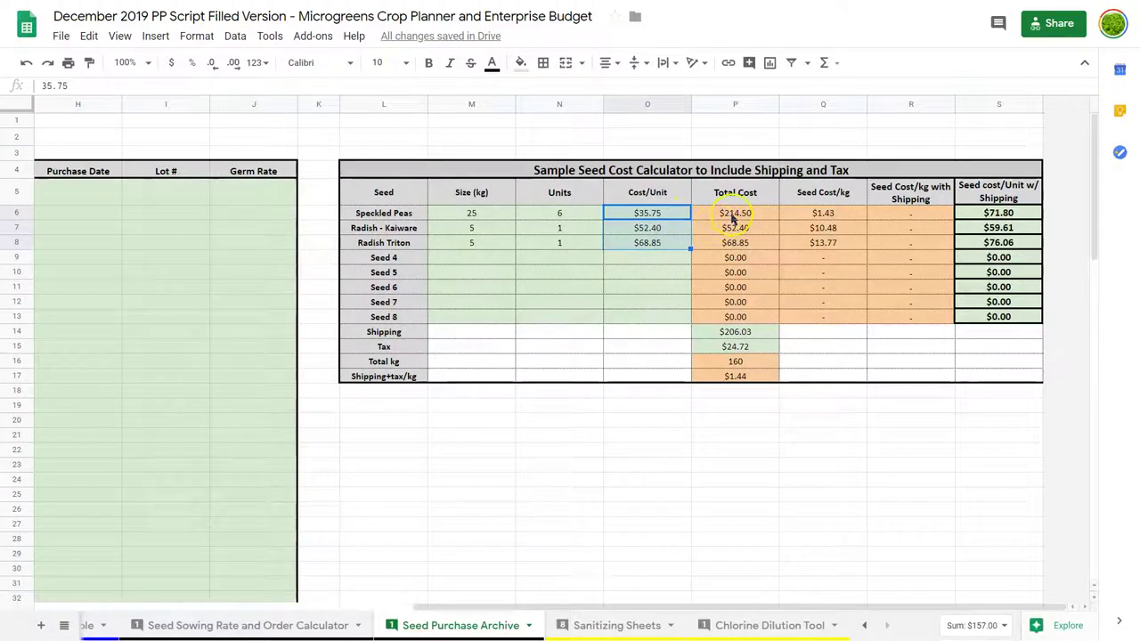
left_click_drag(733, 218, 736, 243)
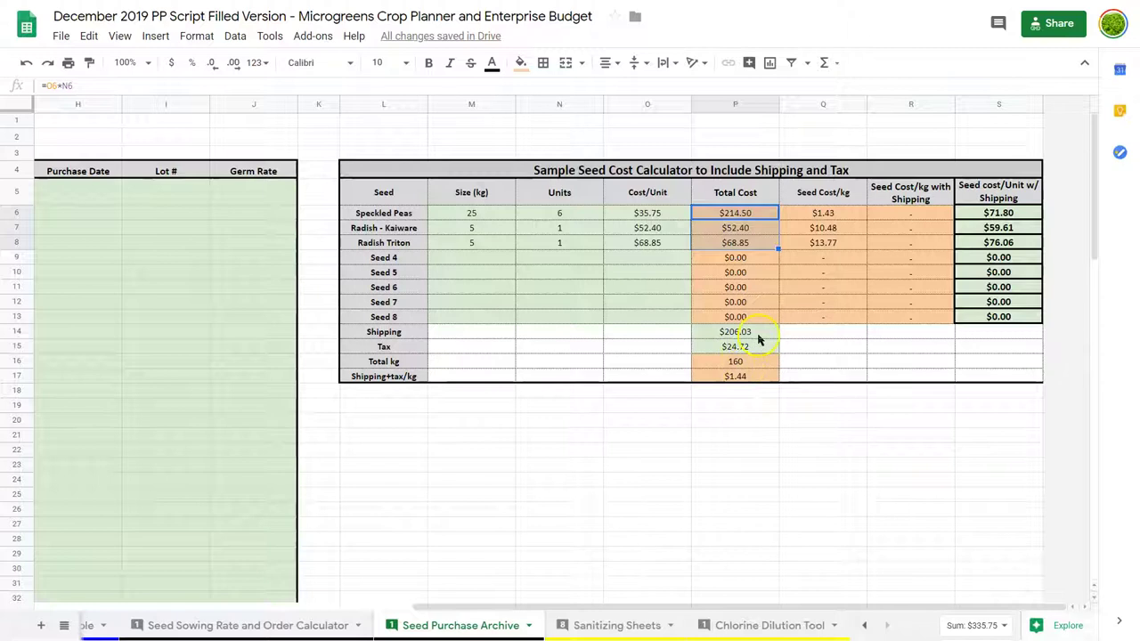
left_click(738, 335)
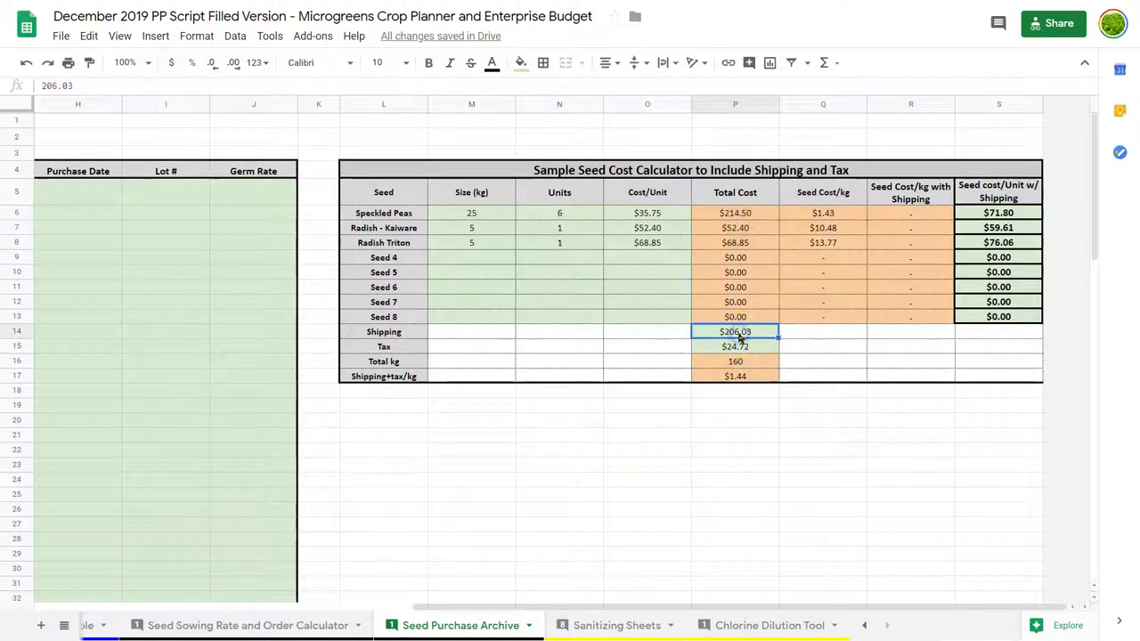
left_click(739, 361)
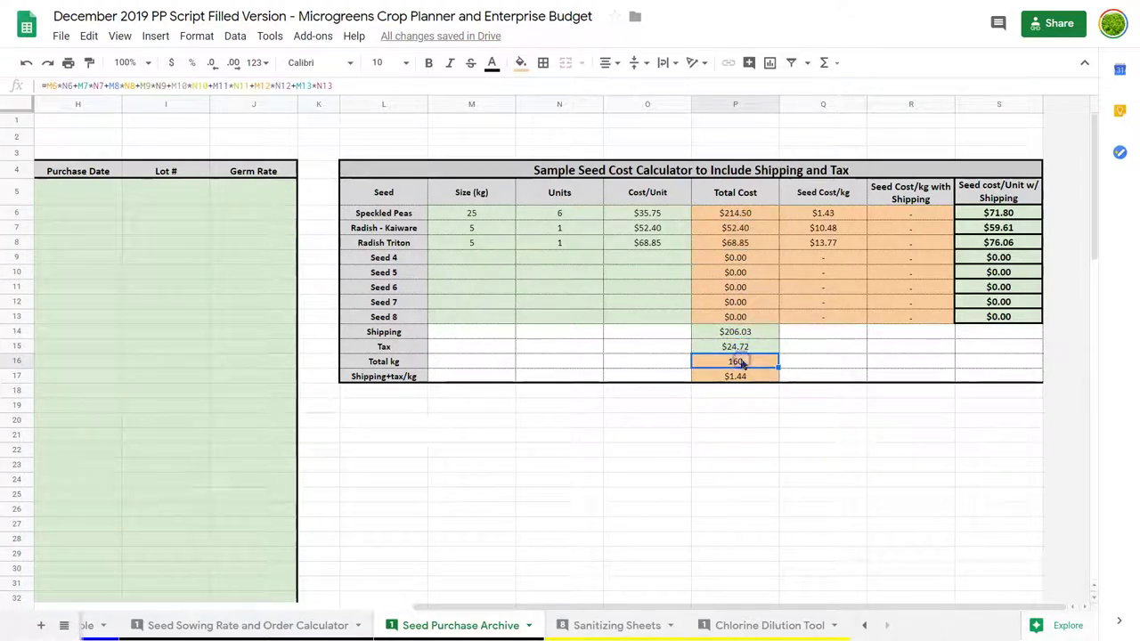
left_click(744, 377)
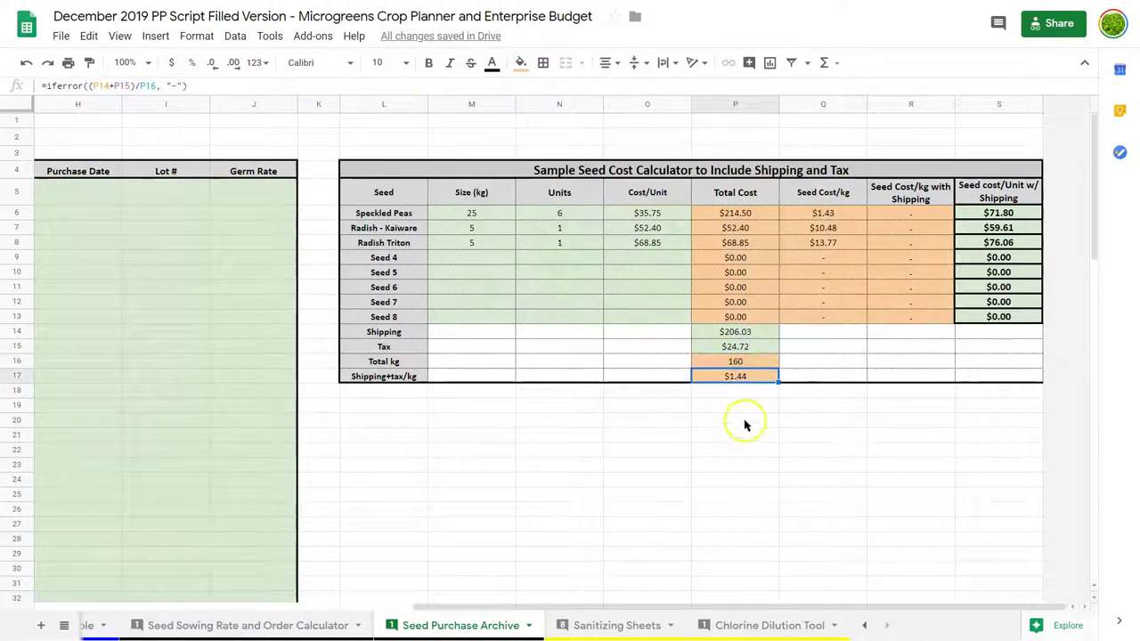
left_click(995, 196)
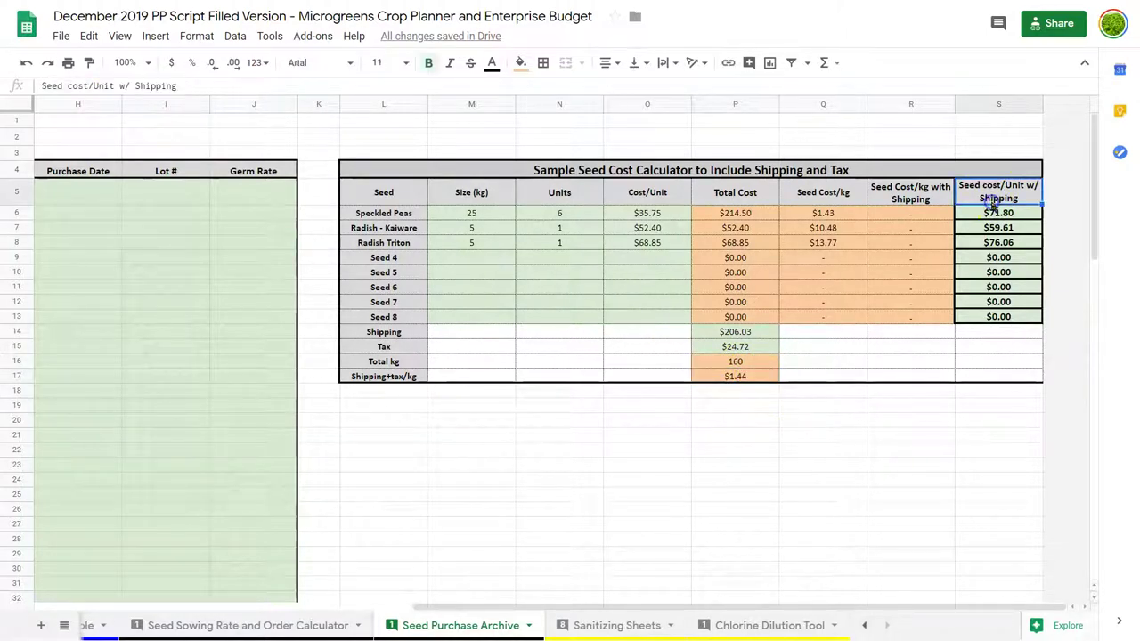
left_click(993, 208)
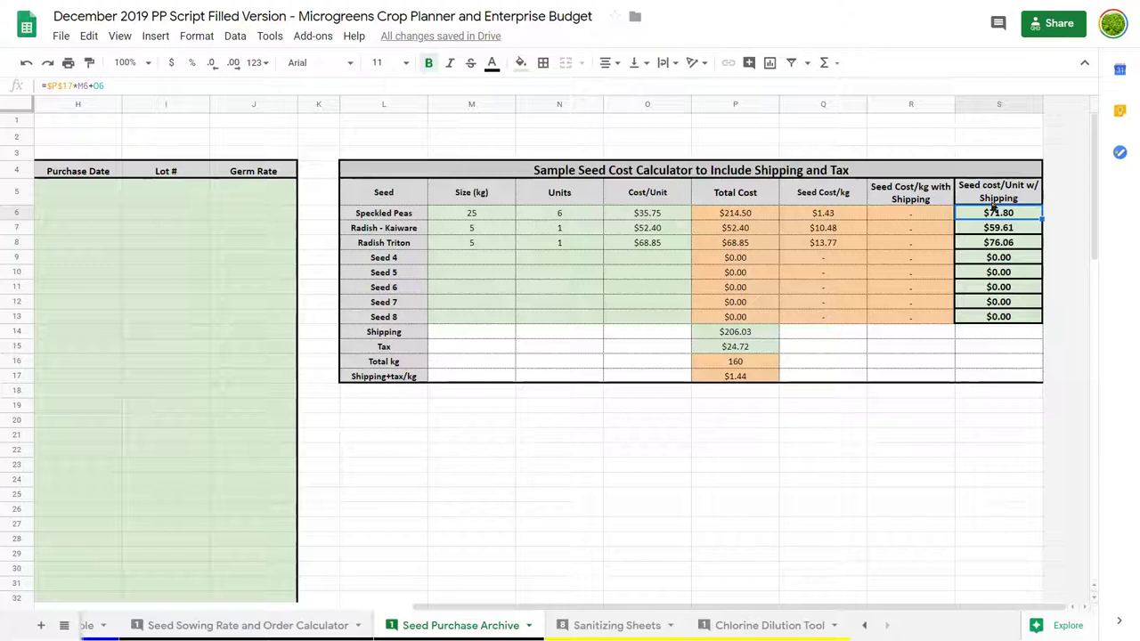
key("Left")
key("Left")
key("Left")
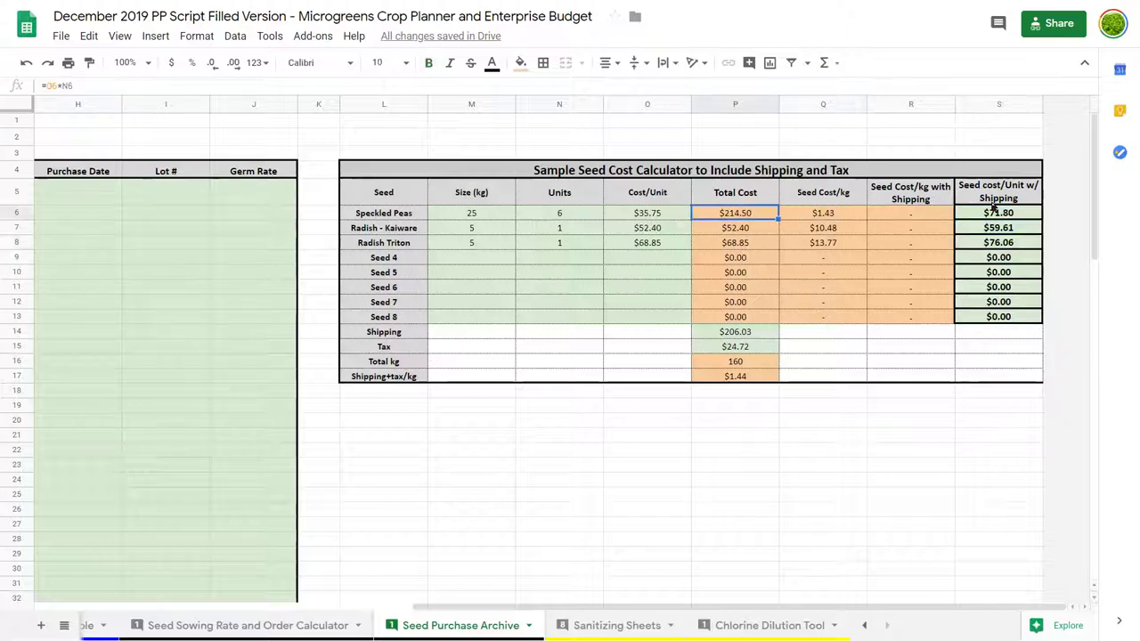
key("Left")
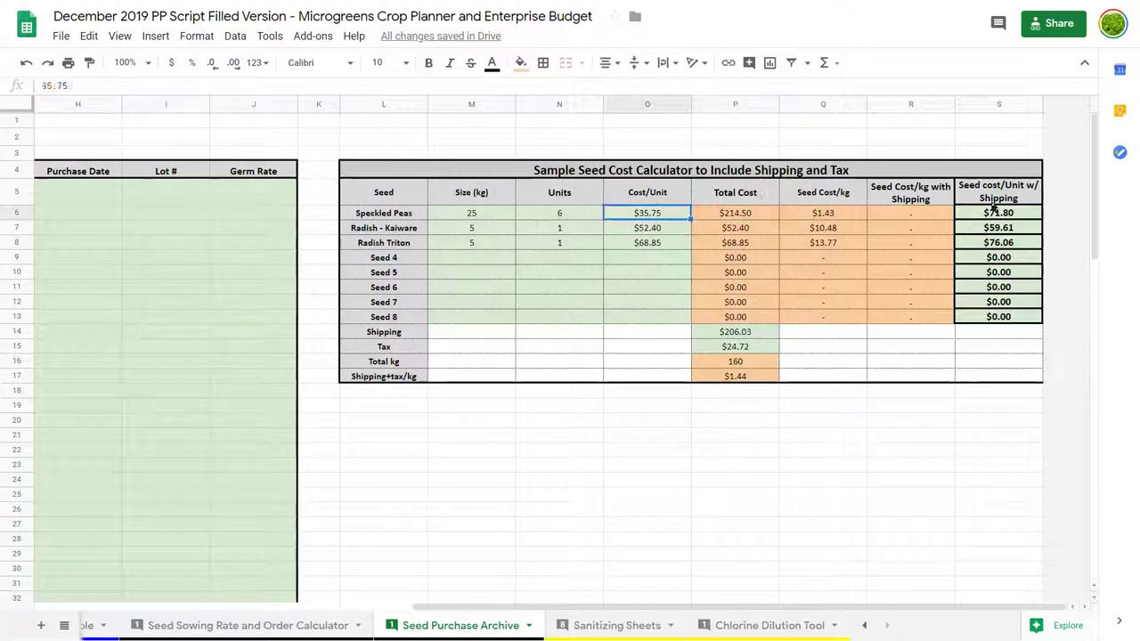
key("Right")
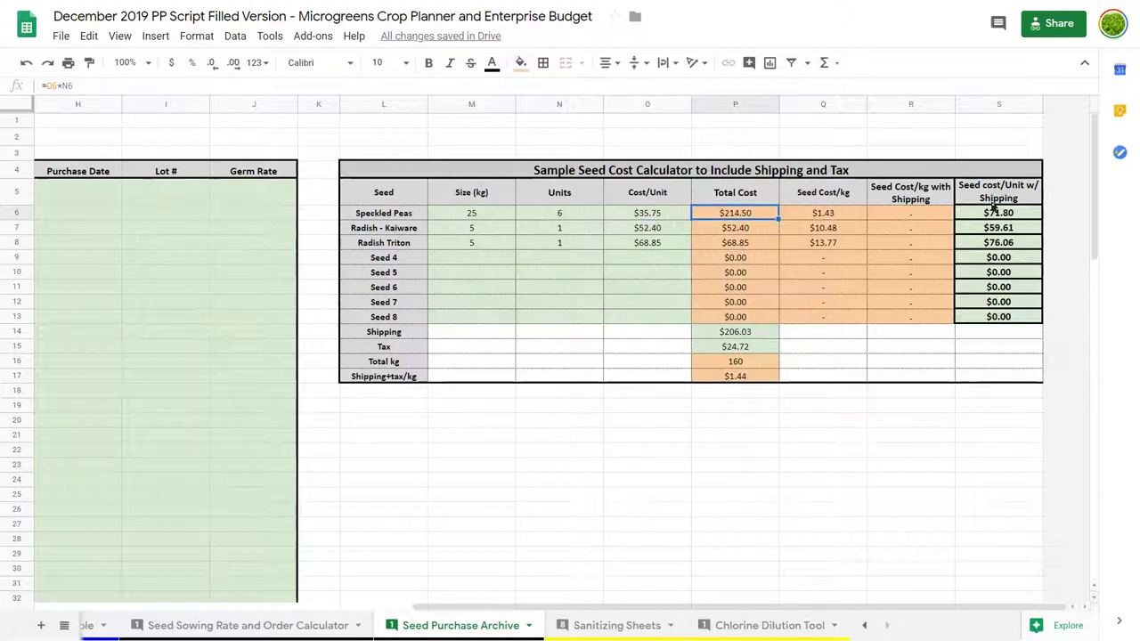
key("Right")
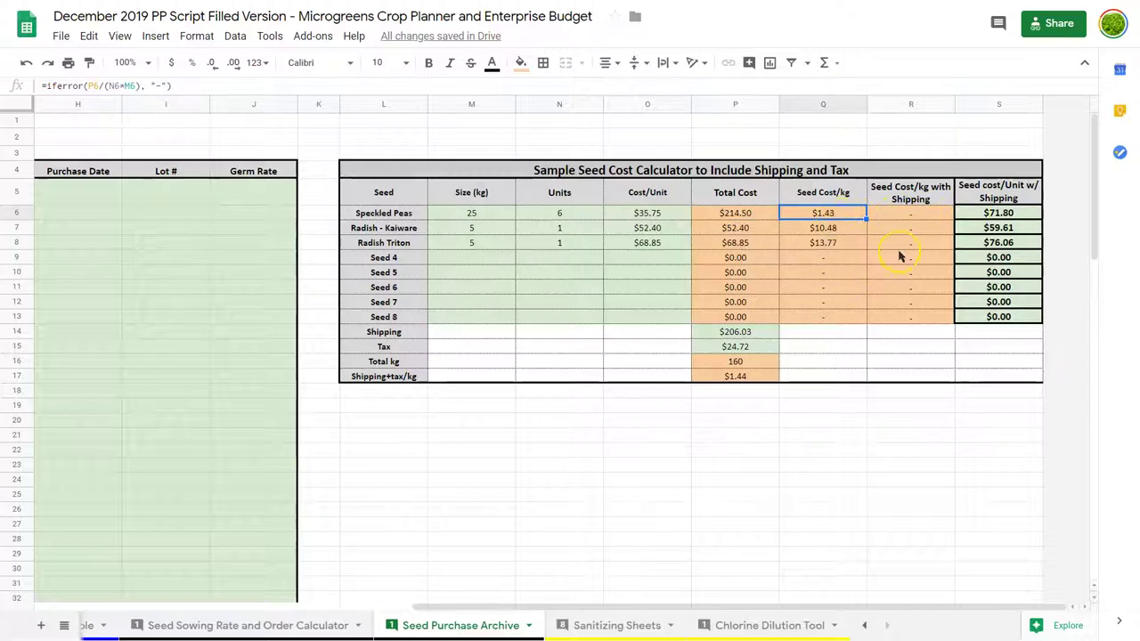
left_click(1029, 216)
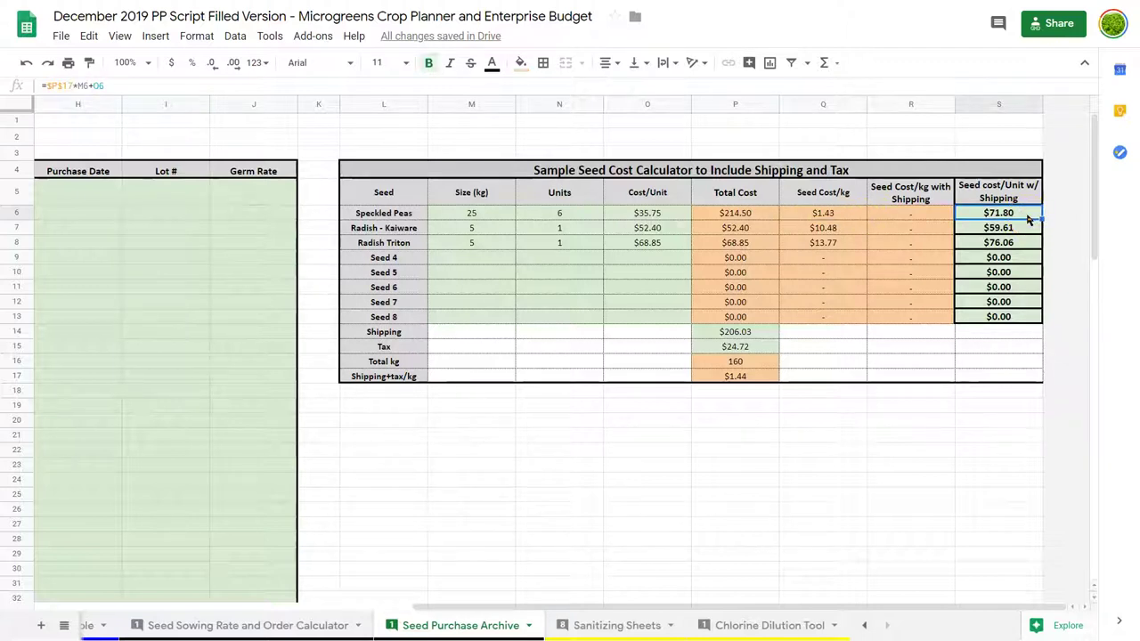
left_click(1026, 244)
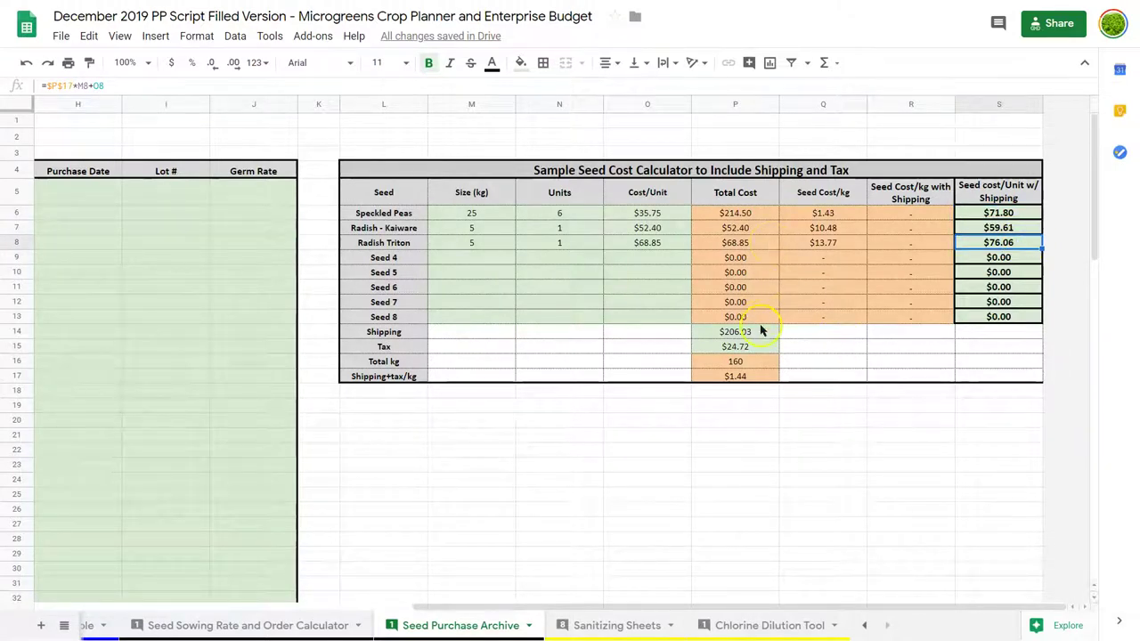
left_click(999, 215)
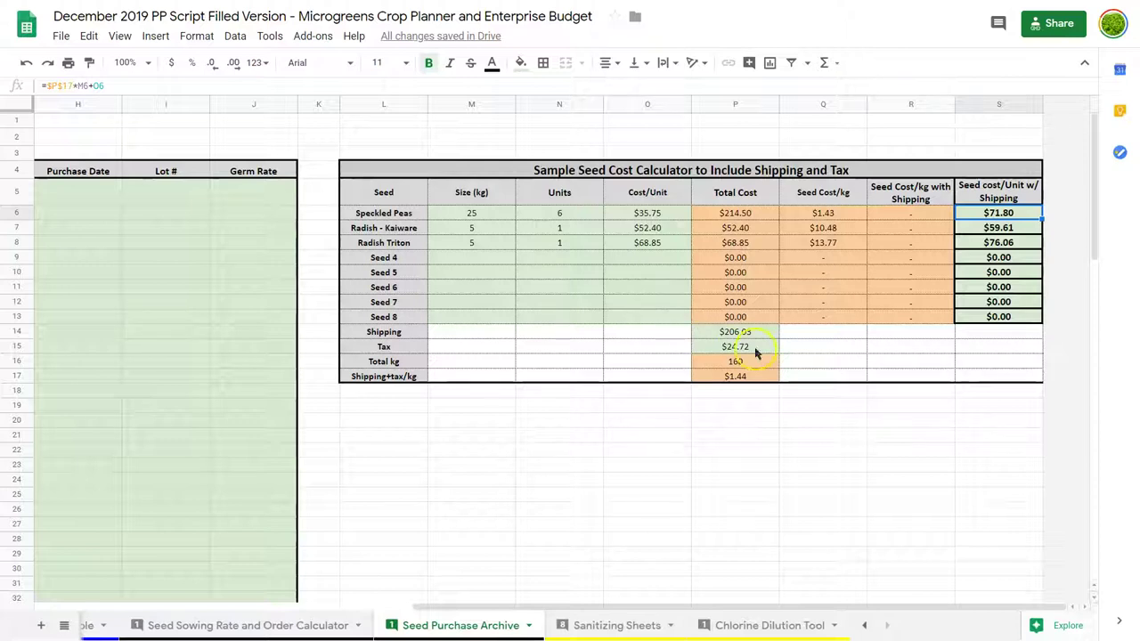
left_click(760, 380)
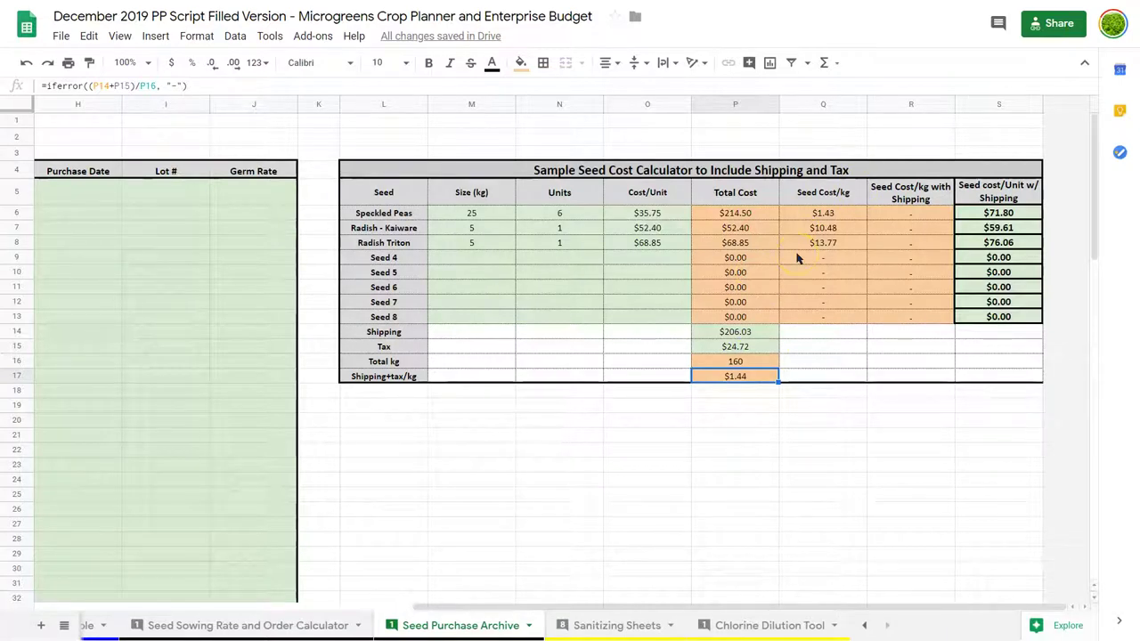
left_click(986, 215)
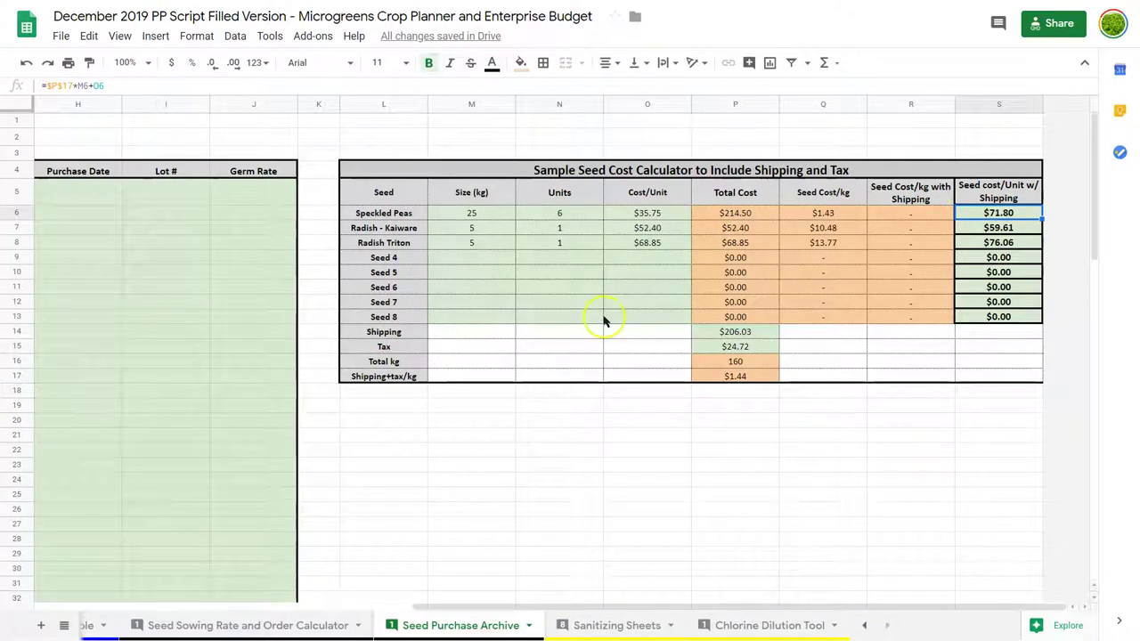
scroll(490, 297, "left", 5)
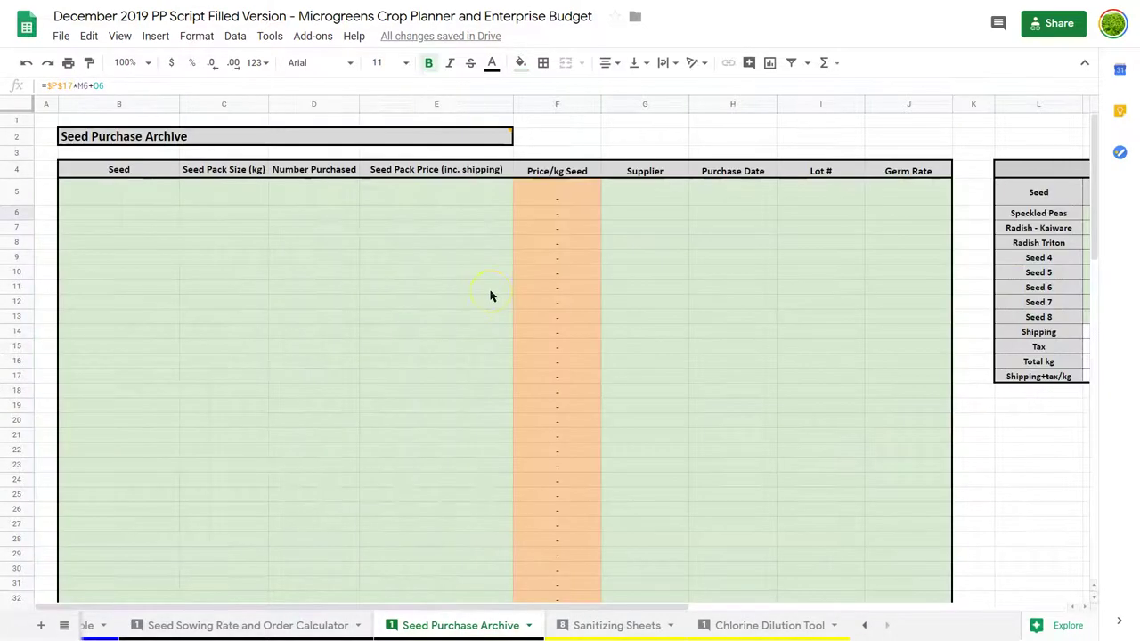
left_click(232, 248)
left_click(117, 207)
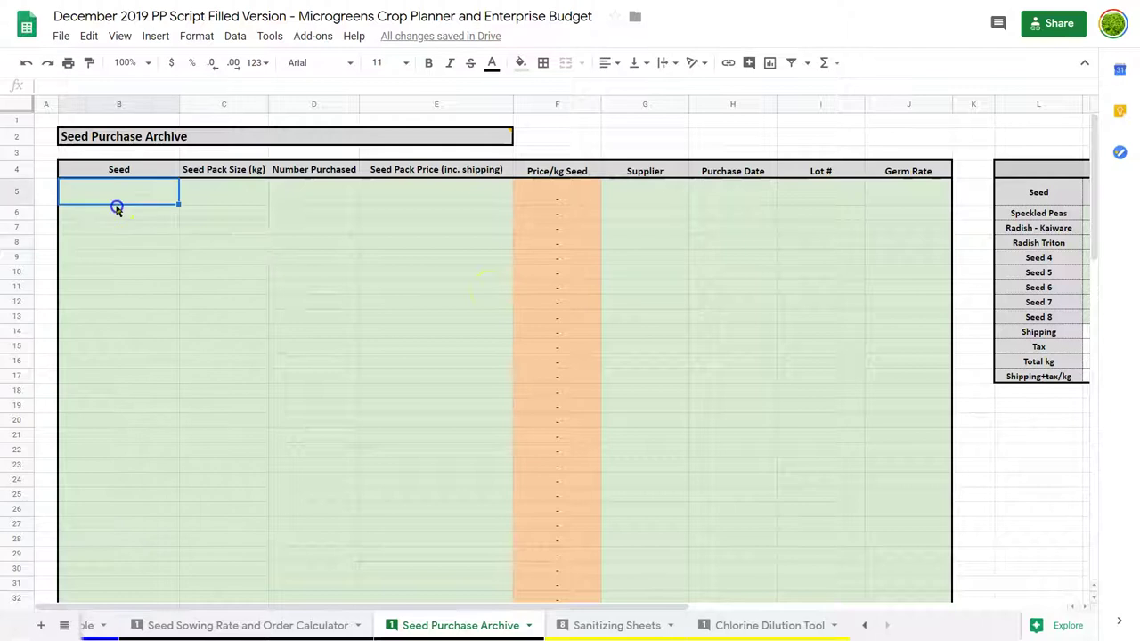
key("Tab")
key("Tab")
key("Tab")
key("Tab")
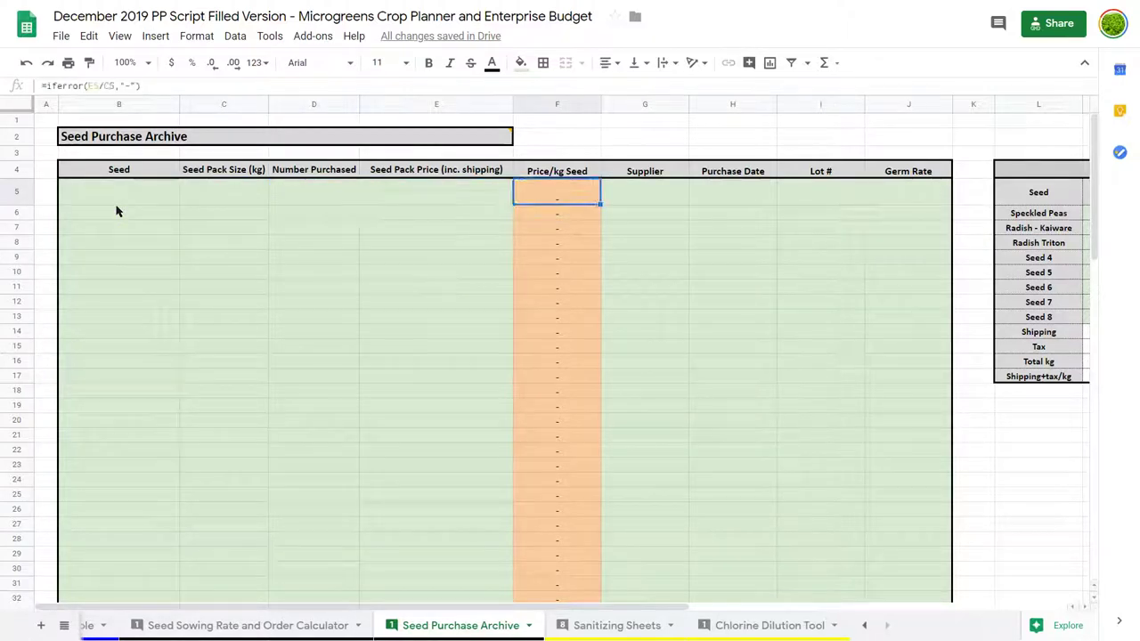
key("Tab")
key("Tab")
key("Tab")
key("Tab")
key("shift+Tab")
key("shift+Tab")
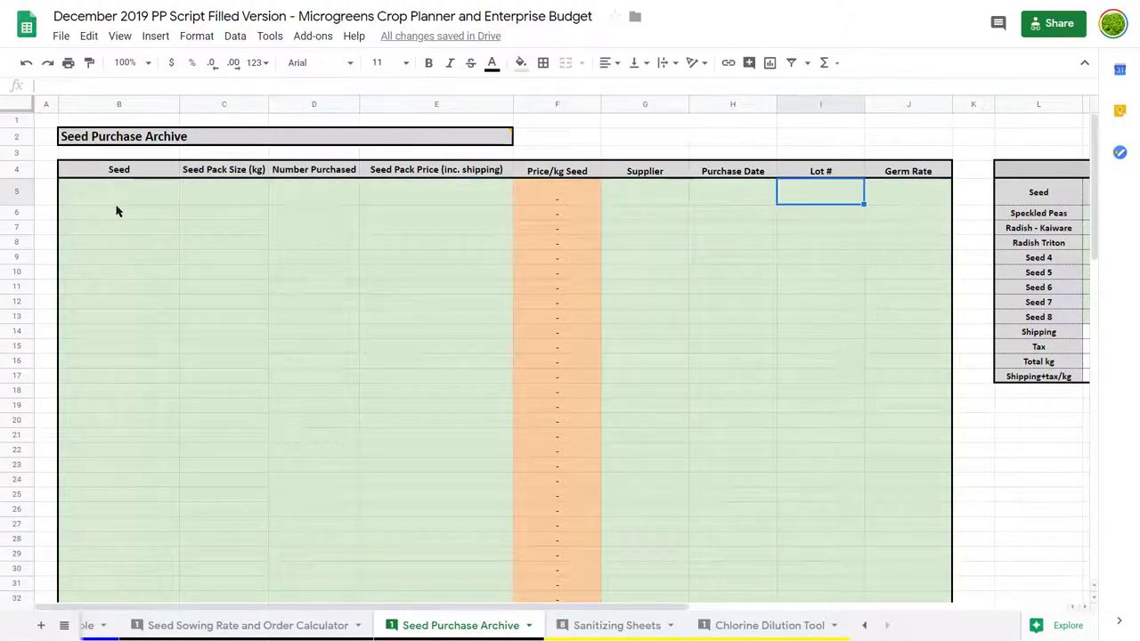
key("shift+Tab")
key("shift+Tab")
key("shift+Tab")
key("shift+Tab")
key("shift+Tab")
key("shift+Tab")
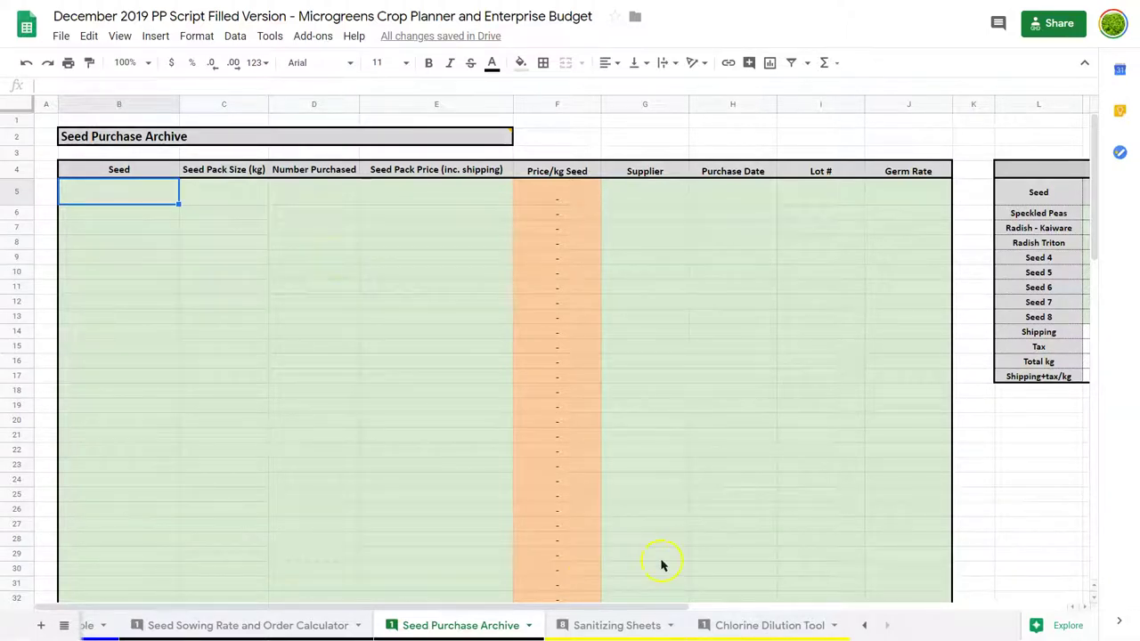
Step: Open Sanitizing Sheets and expand the Sunflower Sanitizer Rates (3x) group at row 4
left_click(611, 626)
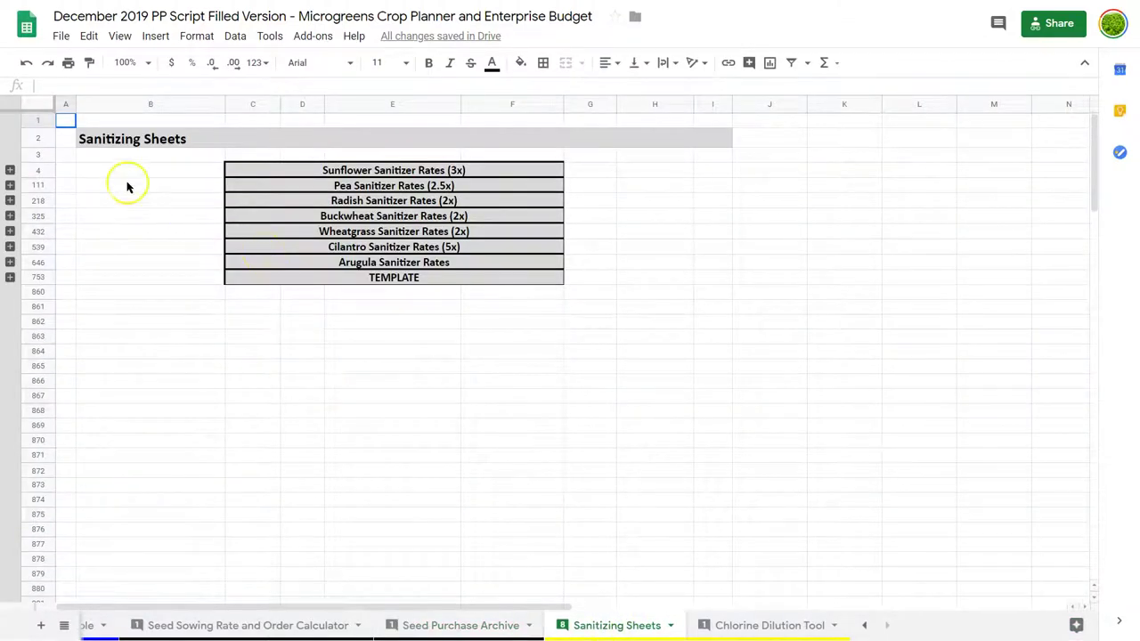
left_click(10, 170)
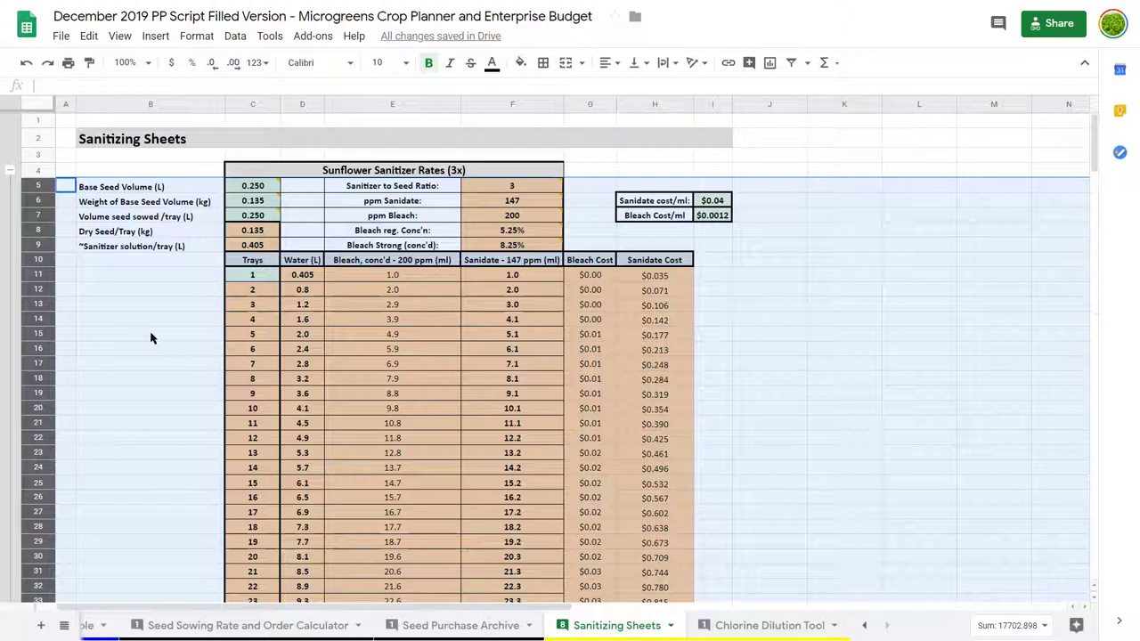
left_click(533, 189)
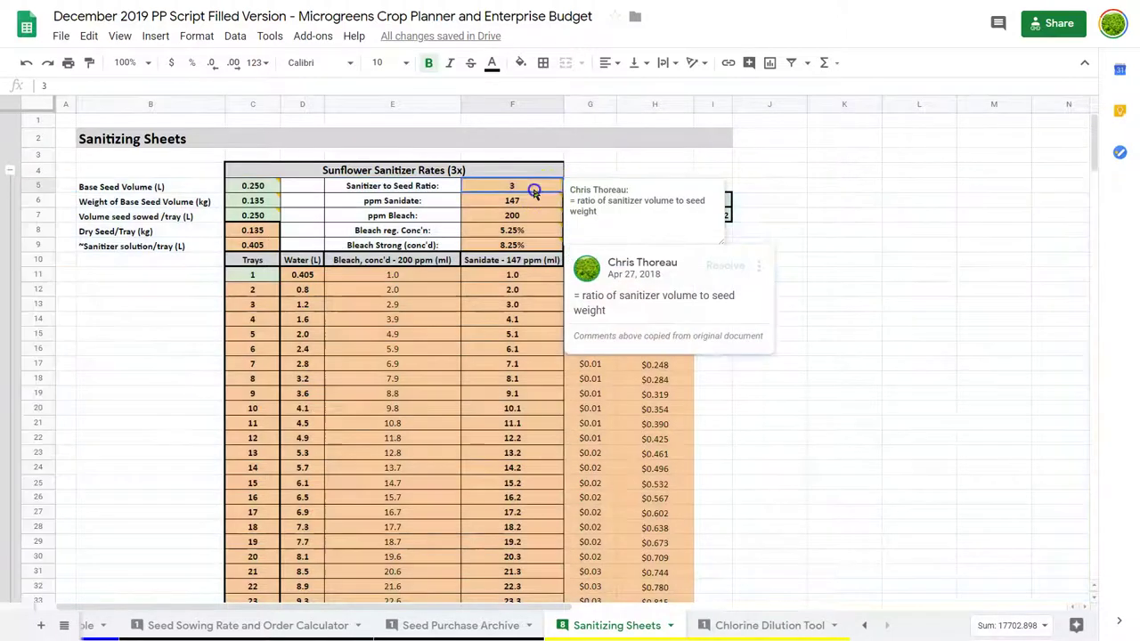
key("Down")
key("Down")
key("Down")
key("Down")
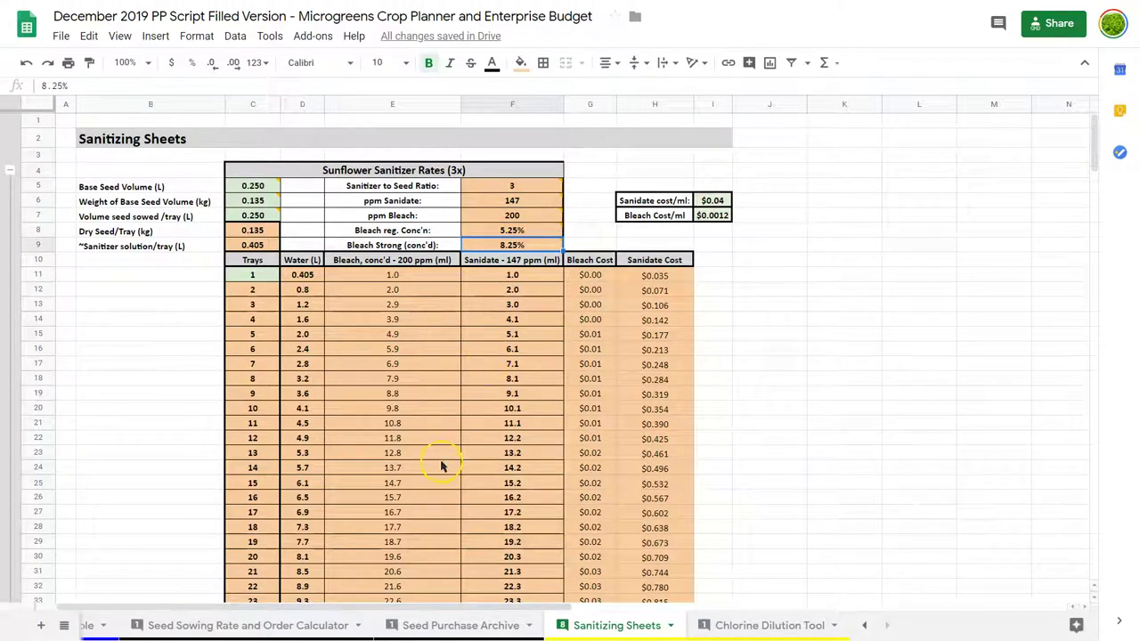
left_click(415, 264)
left_click(521, 263)
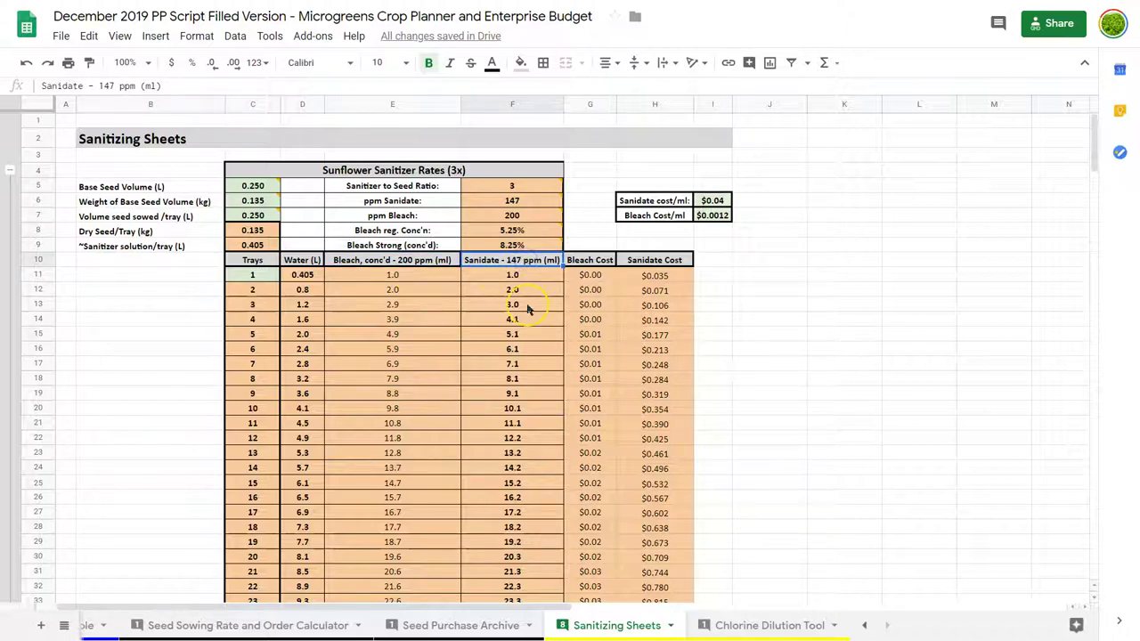
left_click(253, 277)
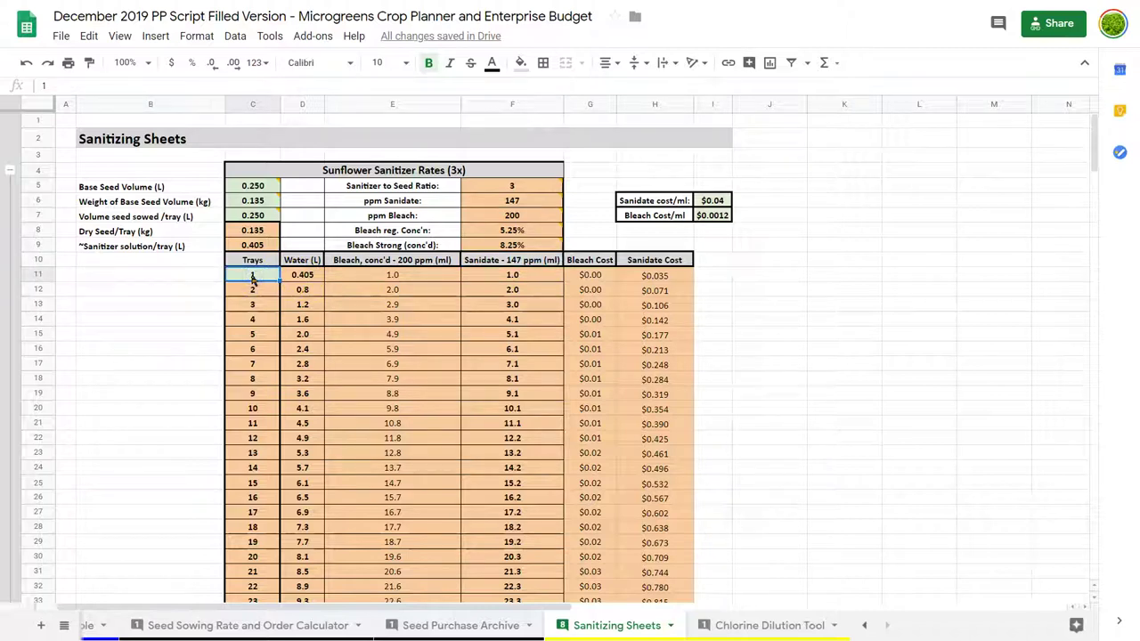
left_click(447, 174)
left_click(495, 188)
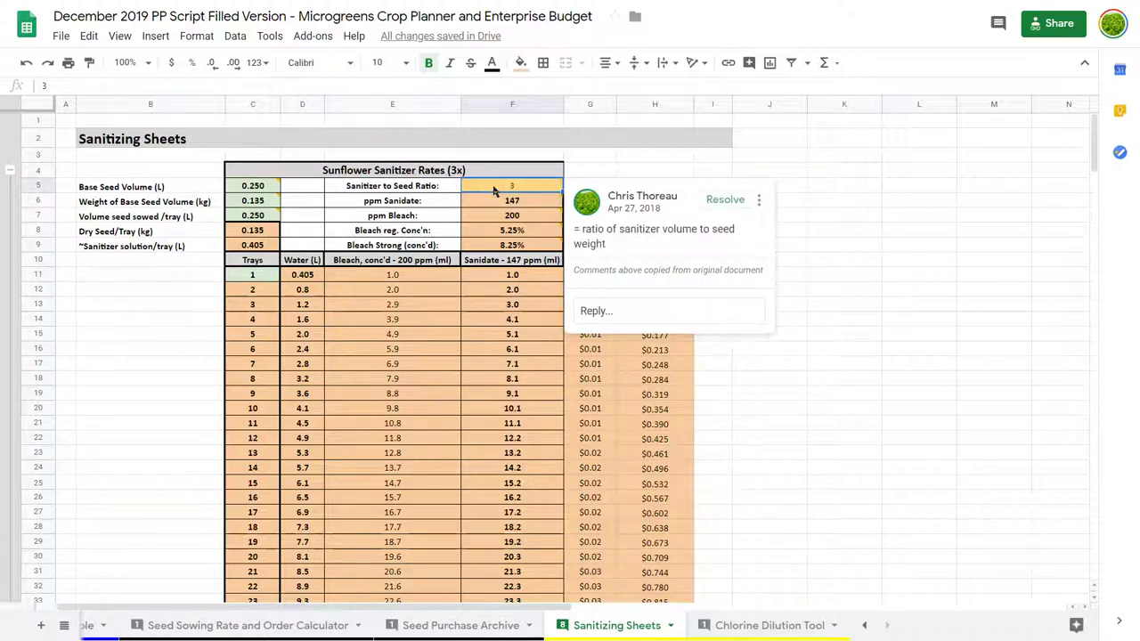
left_click(500, 203)
left_click(500, 215)
left_click(383, 276)
left_click(519, 254)
left_click(511, 216)
left_click(482, 231)
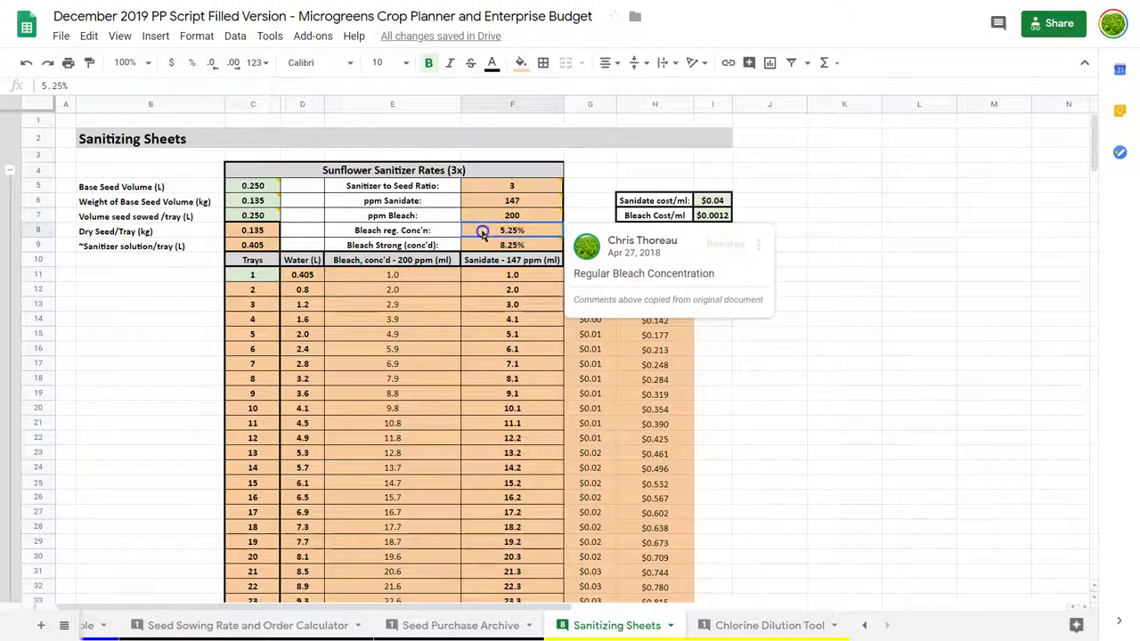
left_click(591, 220)
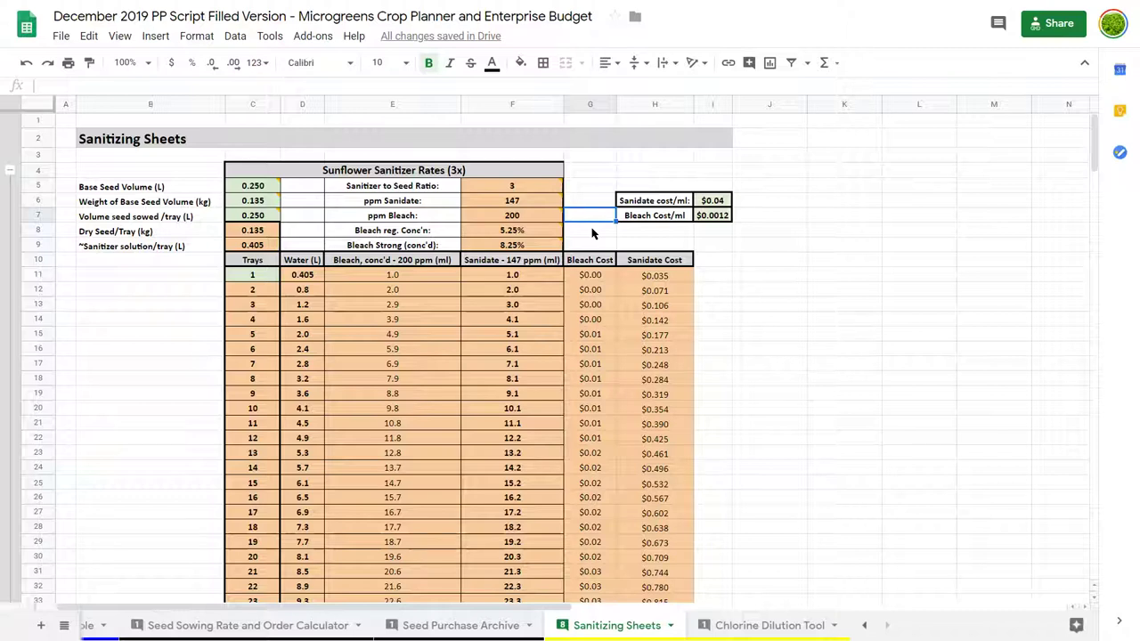
left_click(461, 296)
left_click(265, 276)
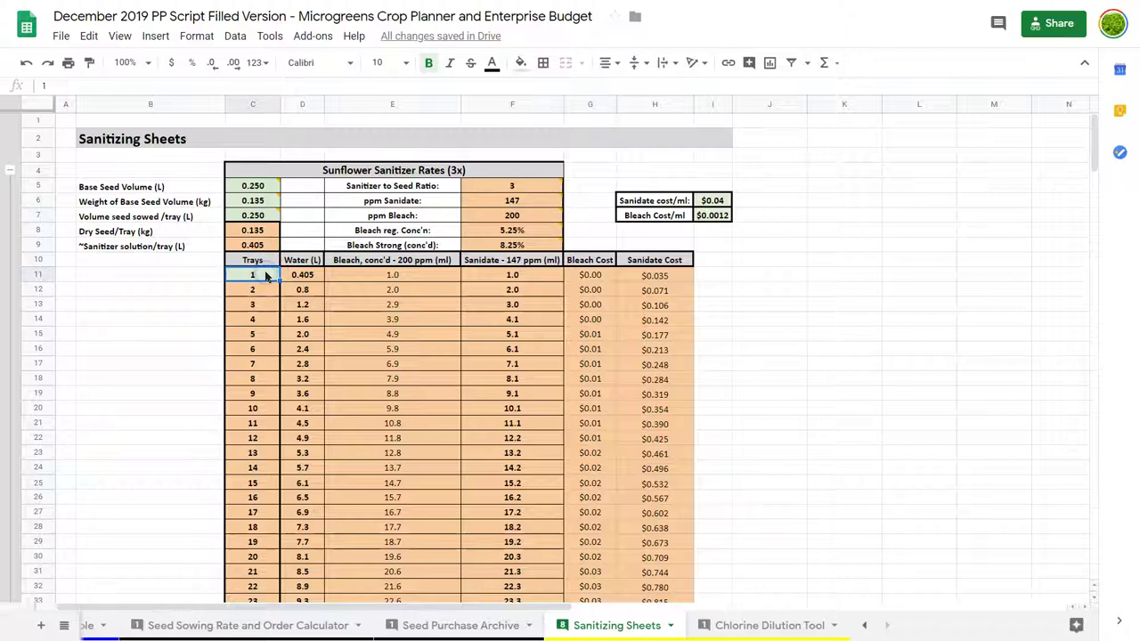
key("Right")
left_click(303, 278)
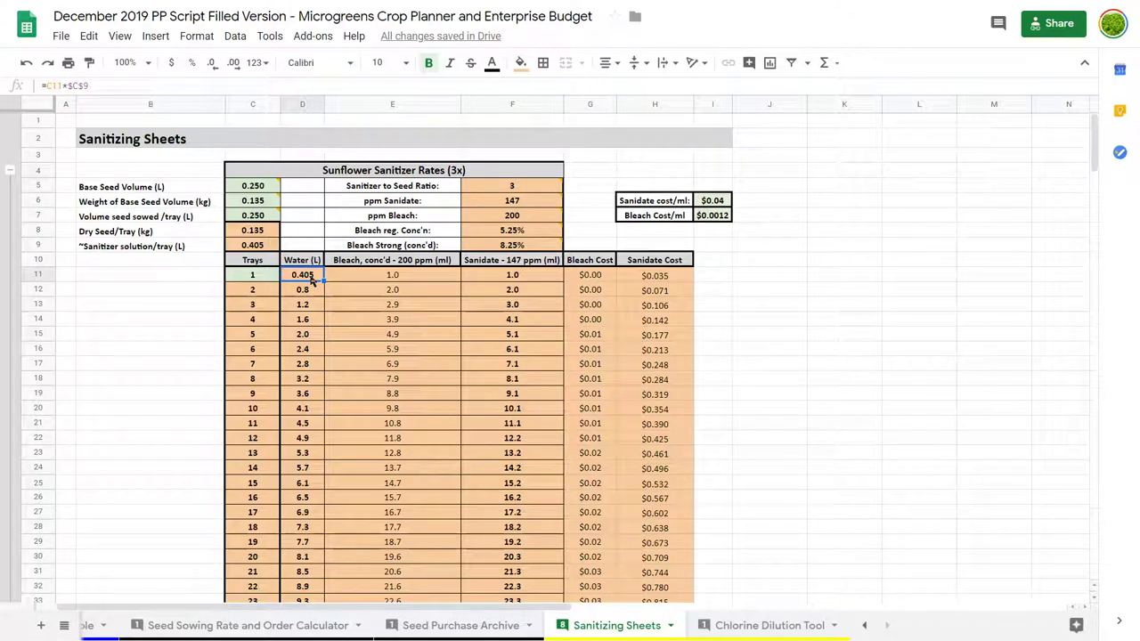
left_click(388, 279)
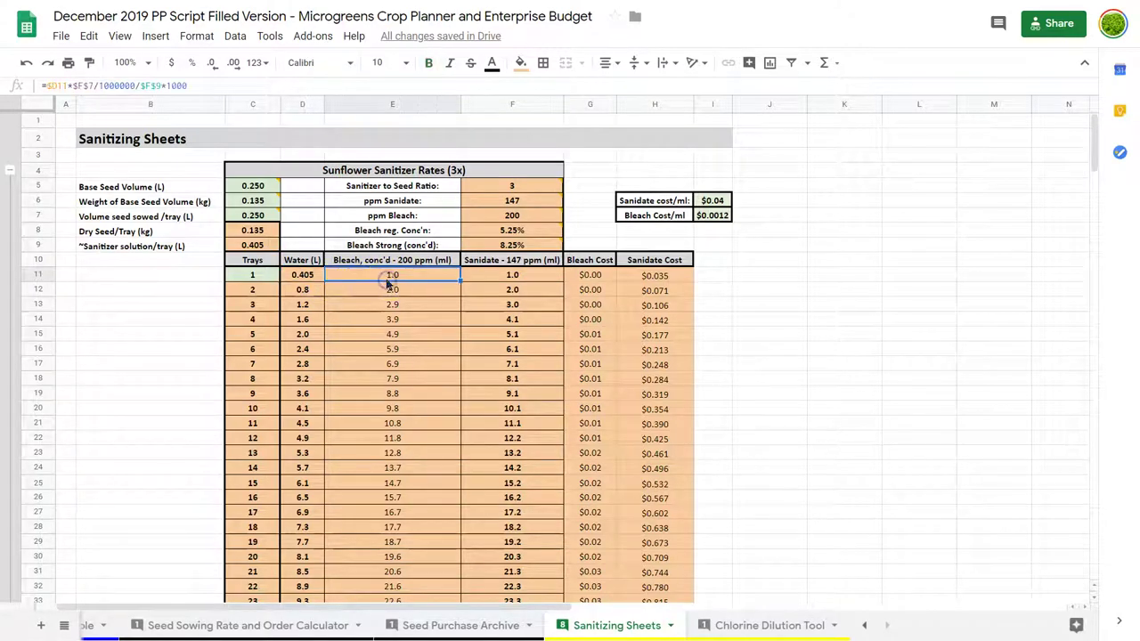
left_click(510, 278)
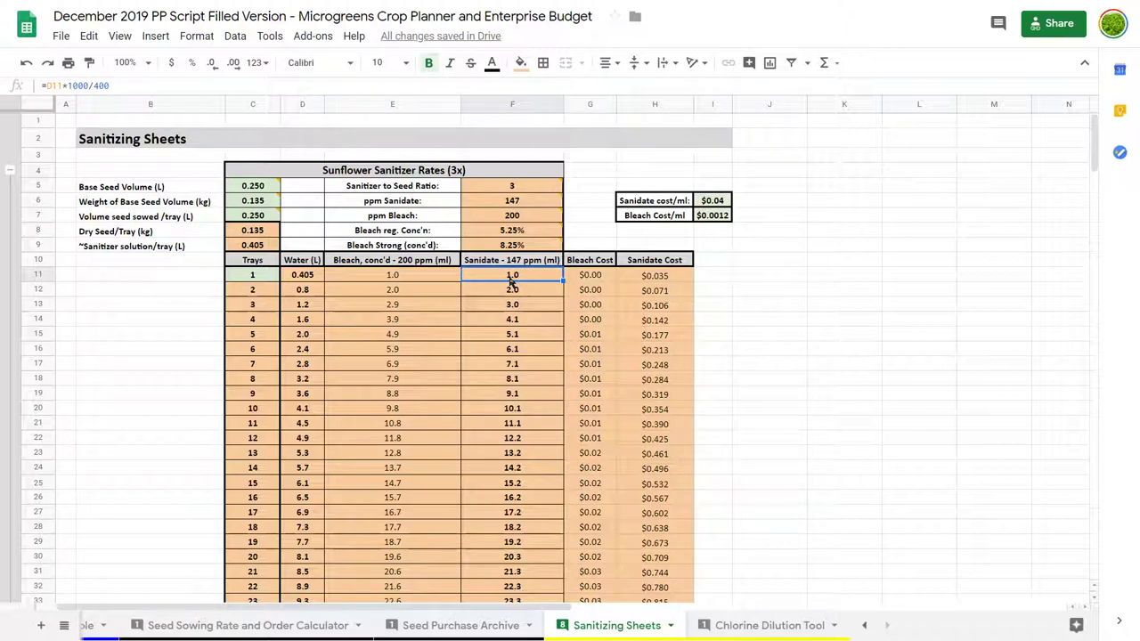
scroll(361, 416, "down", 2)
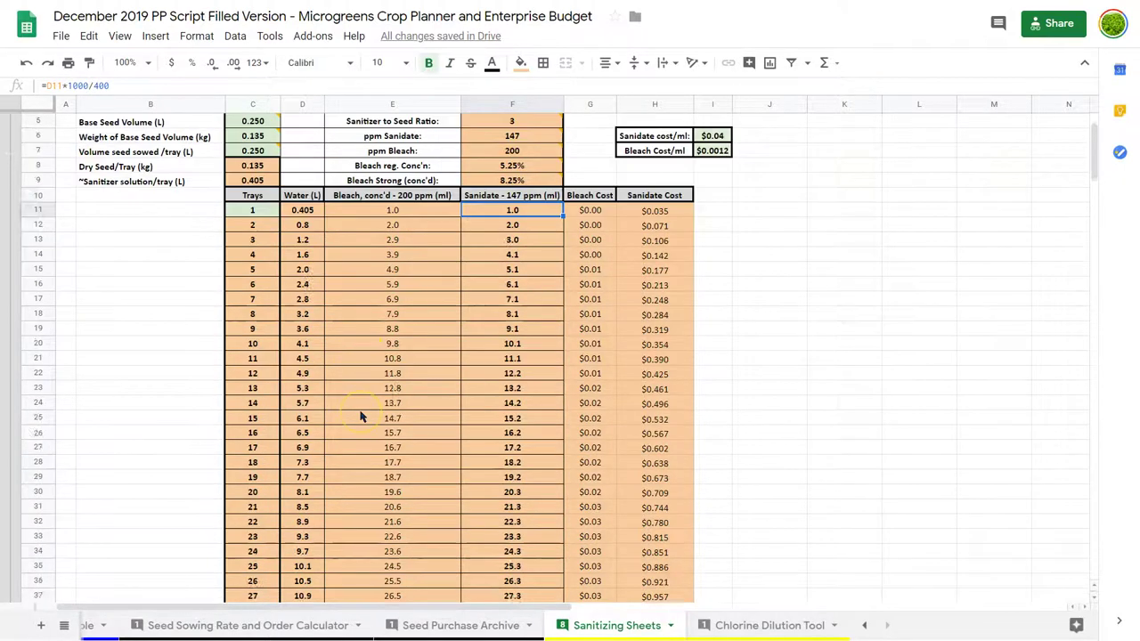
scroll(361, 415, "down", 2)
left_click(254, 418)
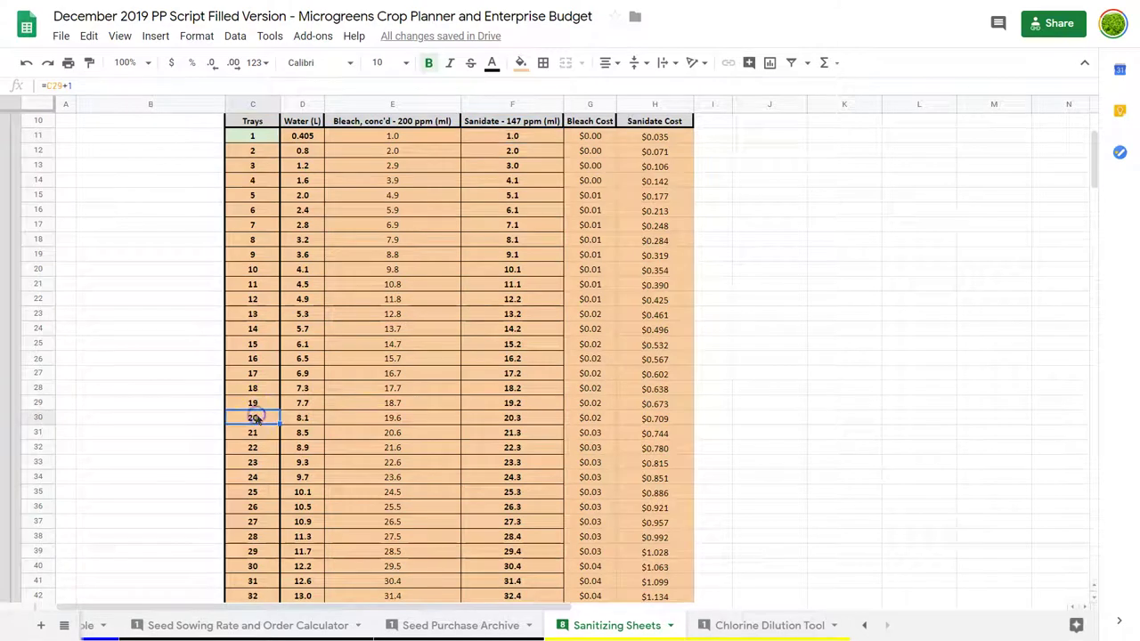
left_click(304, 419)
left_click(372, 431)
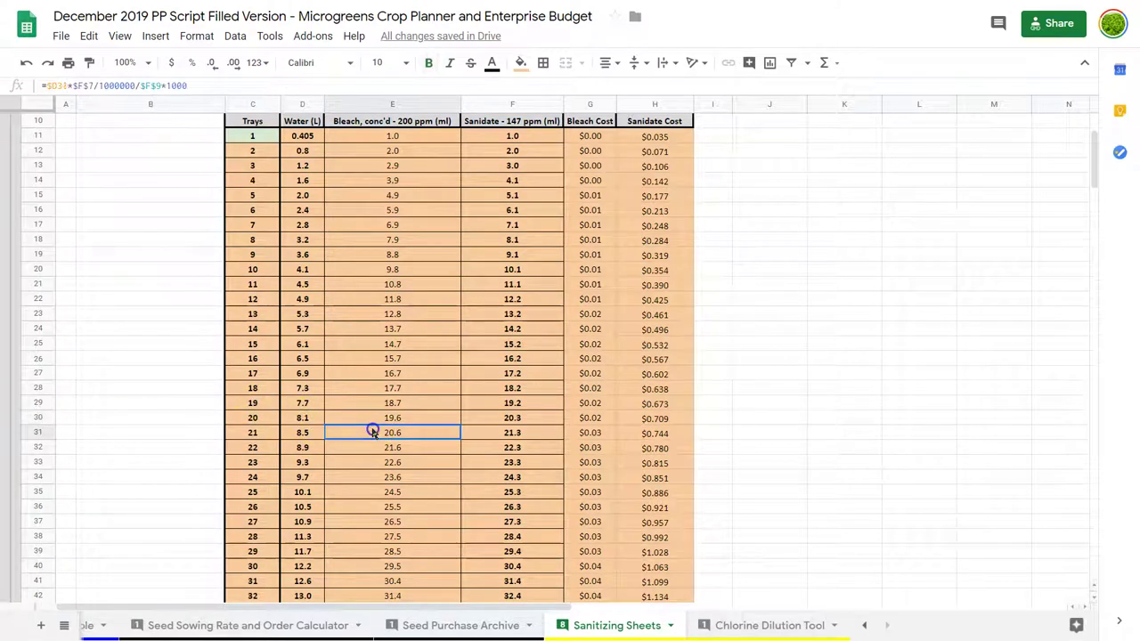
left_click(400, 421)
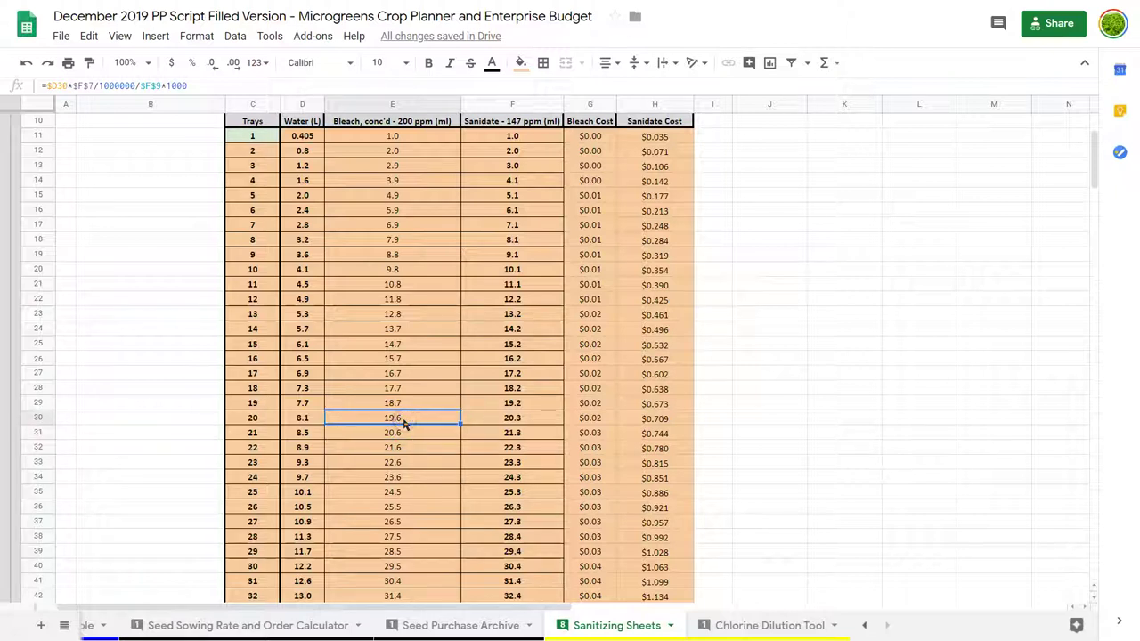
left_click(495, 425)
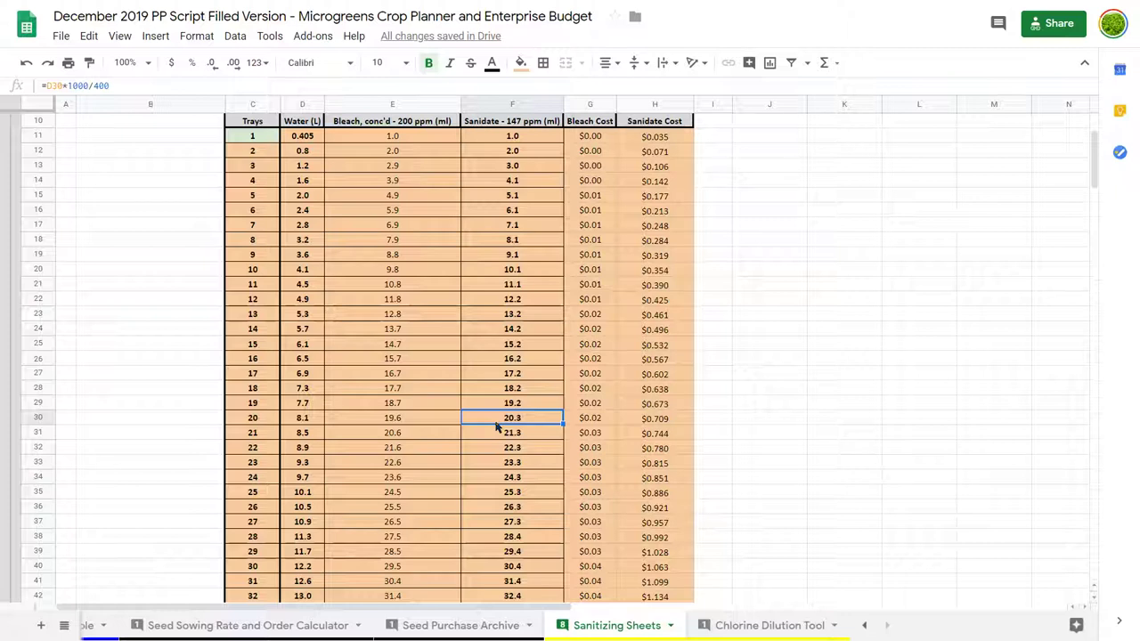
left_click(595, 425)
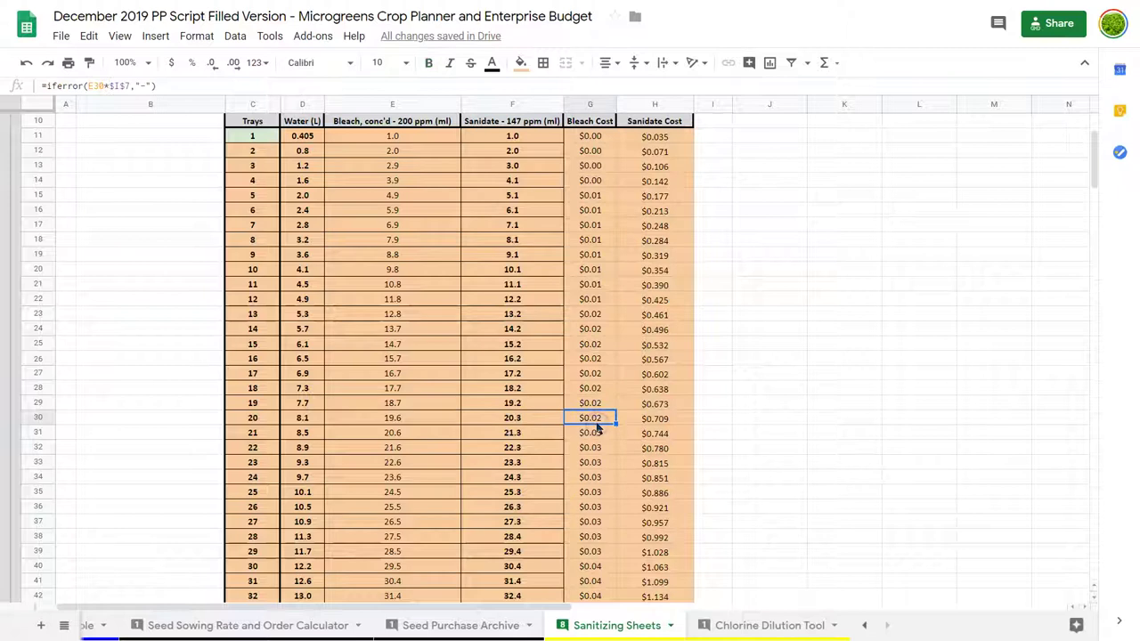
key("shift+Right")
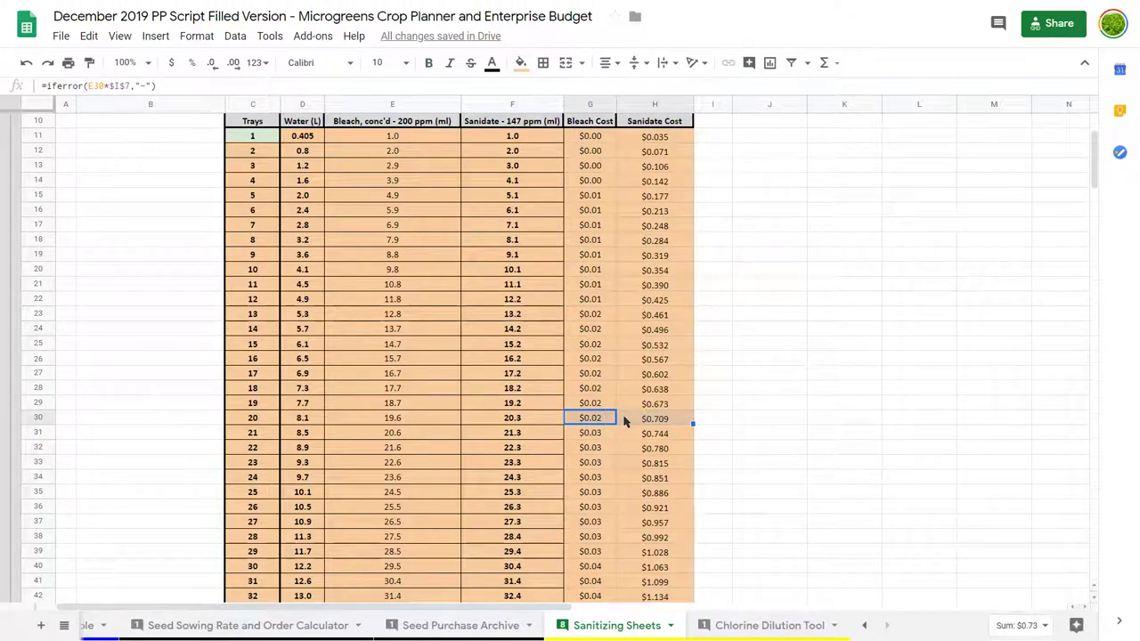
left_click(636, 426)
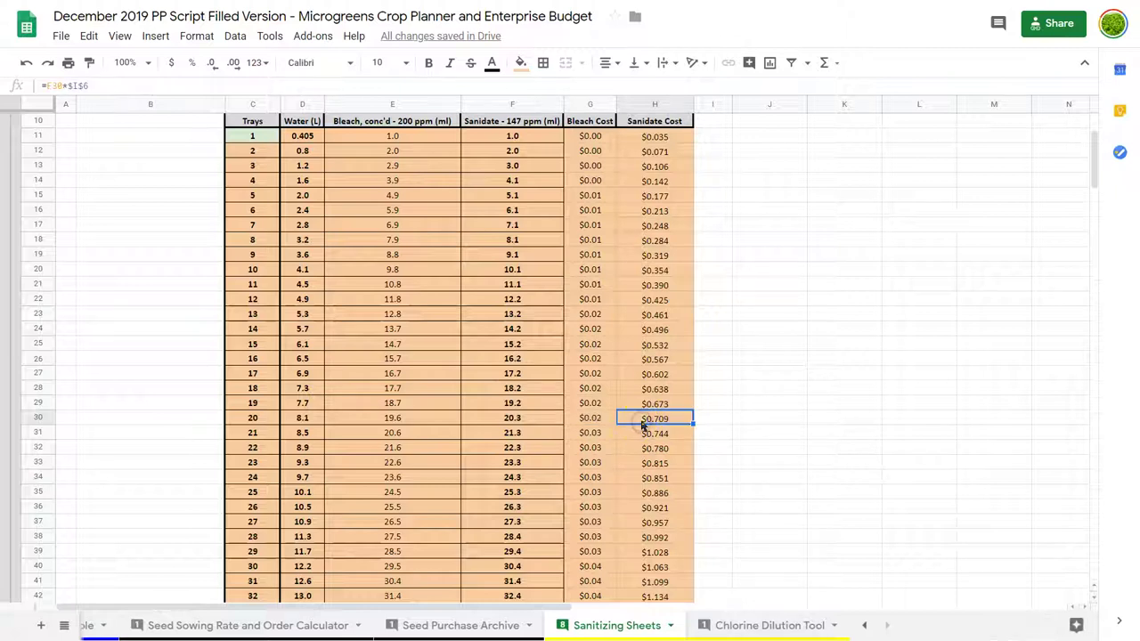
left_click(598, 425)
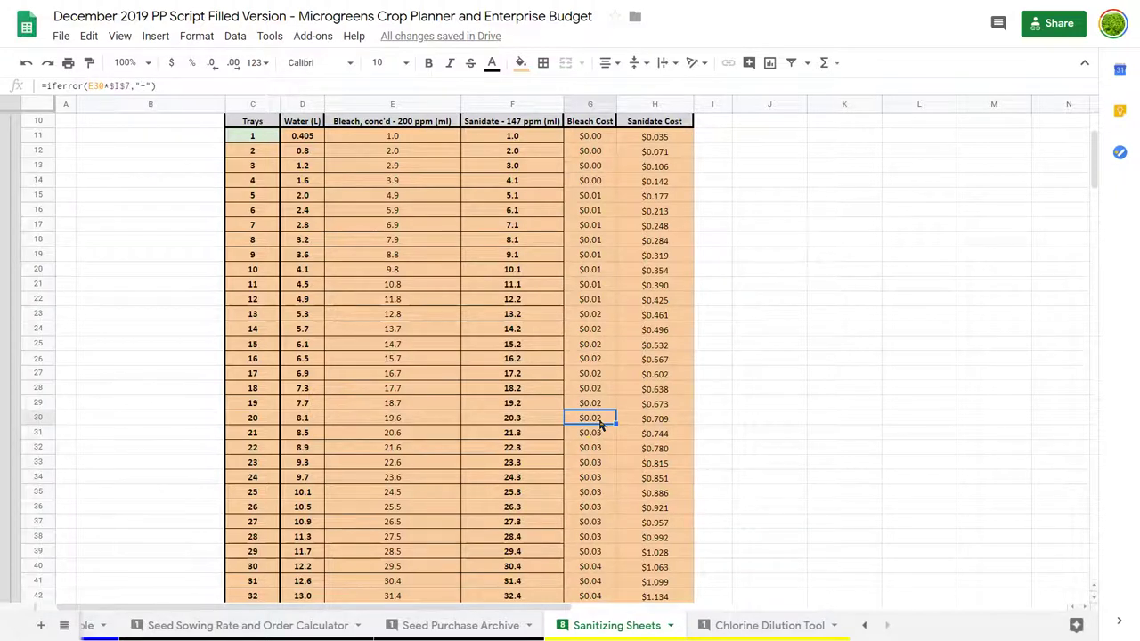
scroll(600, 425, "up", 3)
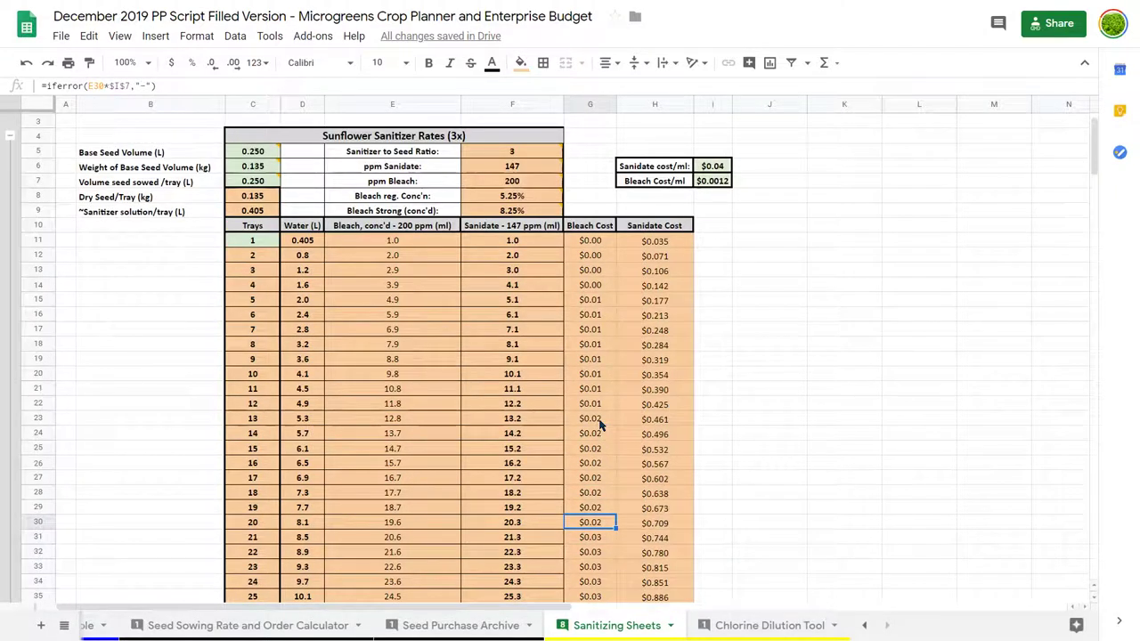
scroll(600, 426, "down", 5)
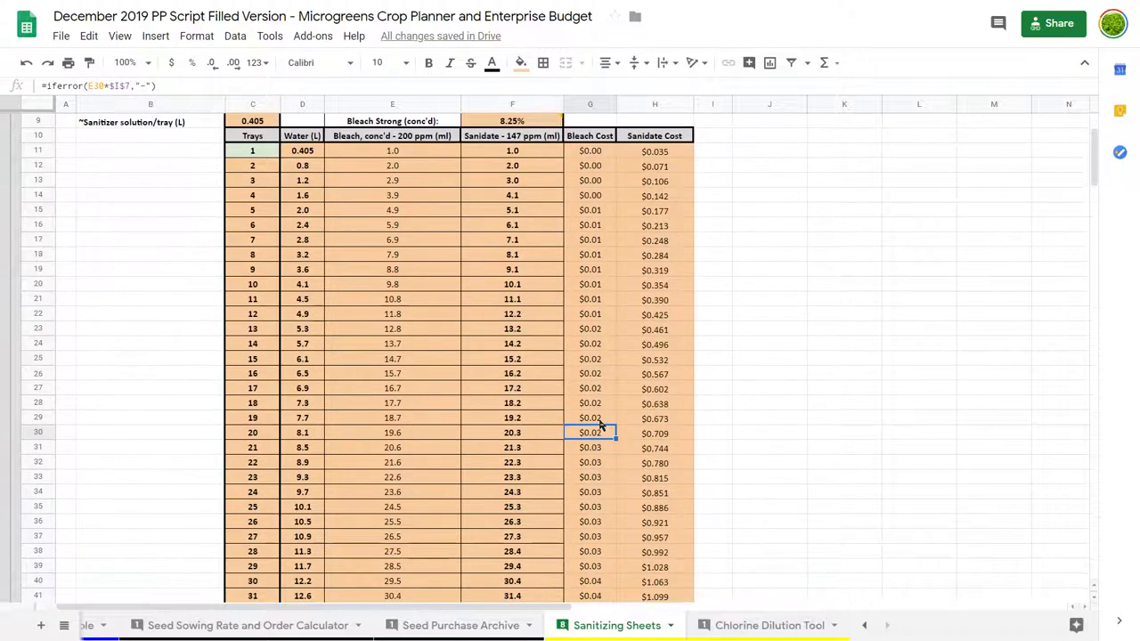
left_click(661, 360)
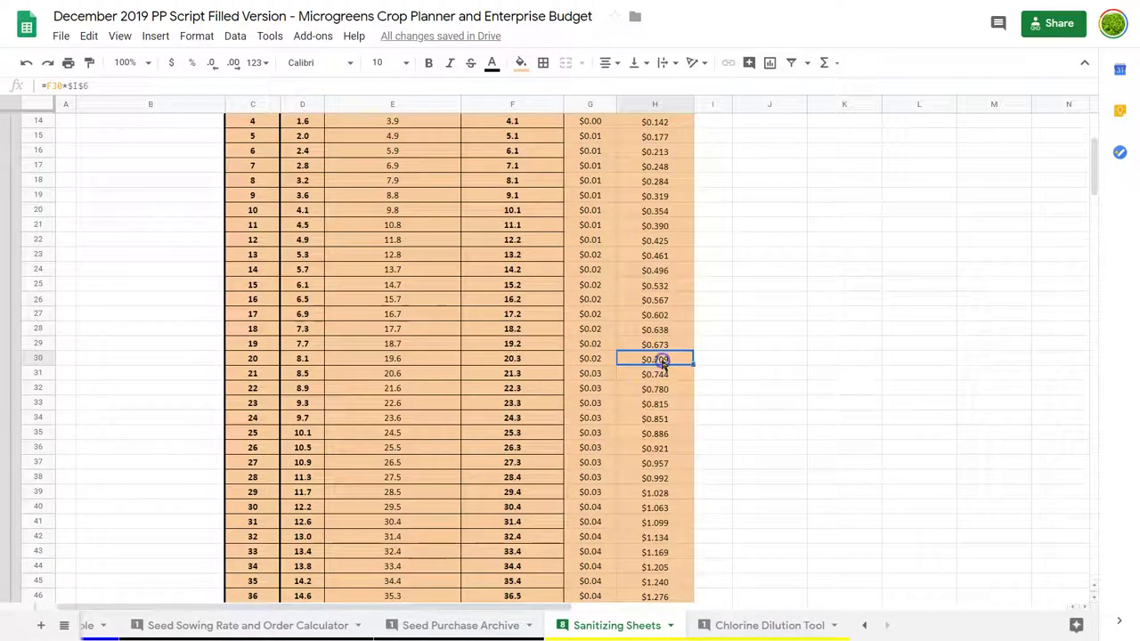
scroll(662, 364, "down", 1)
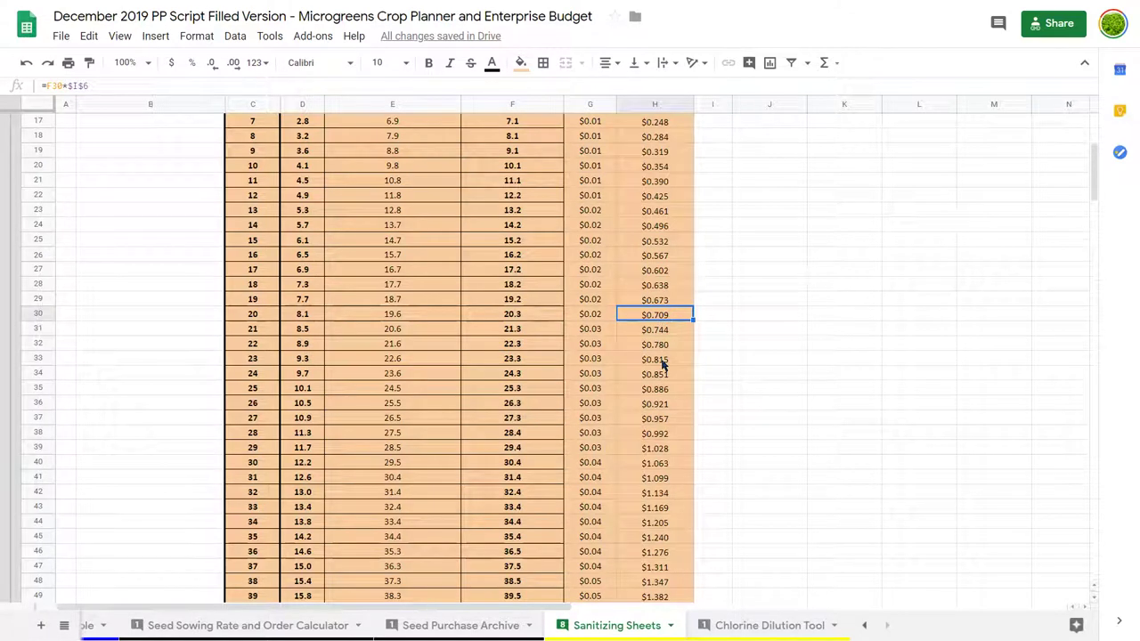
left_click(594, 320)
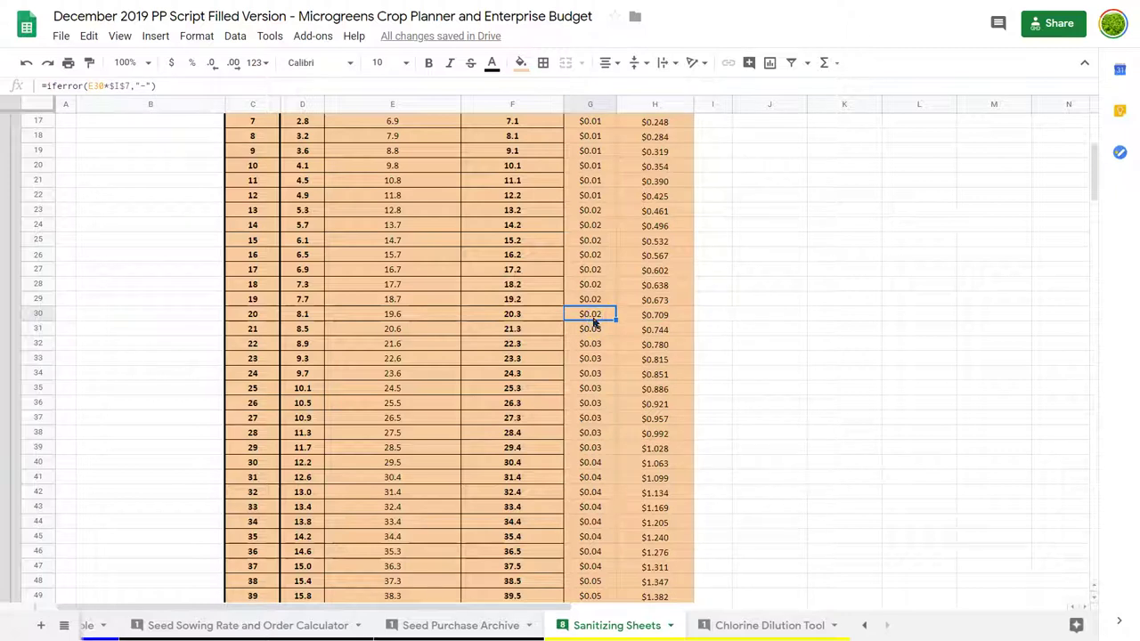
Step: Open the Chlorine Dilution Tool showing 5.982 mL of 8.25% bleach for 0.94 L at 500 ppm
left_click(778, 625)
scroll(636, 527, "down", 5)
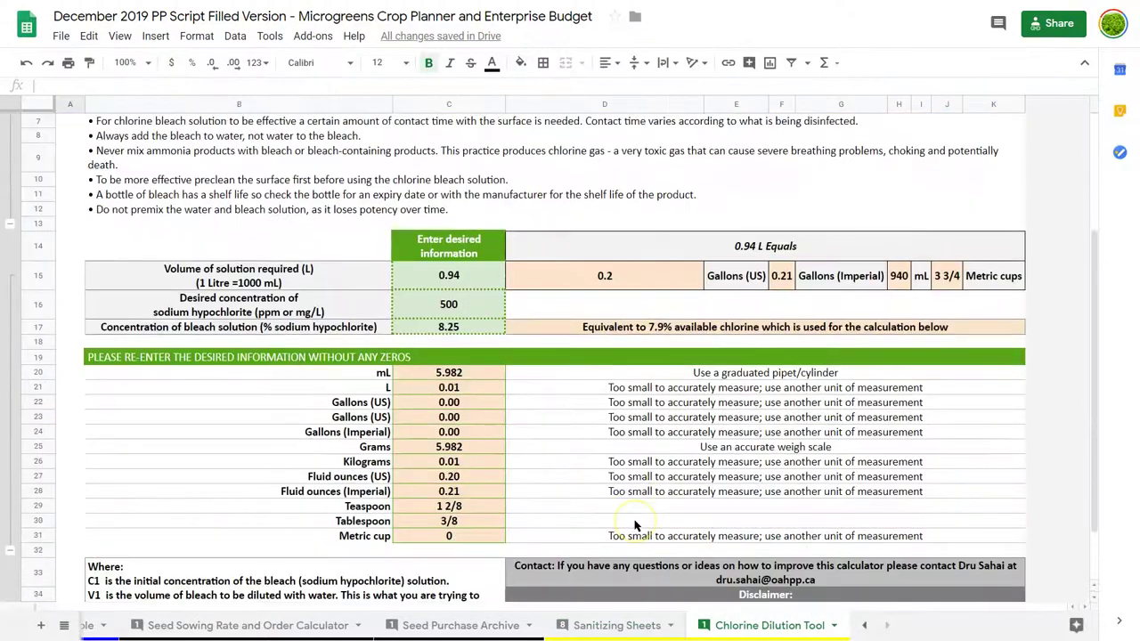
scroll(636, 526, "up", 3)
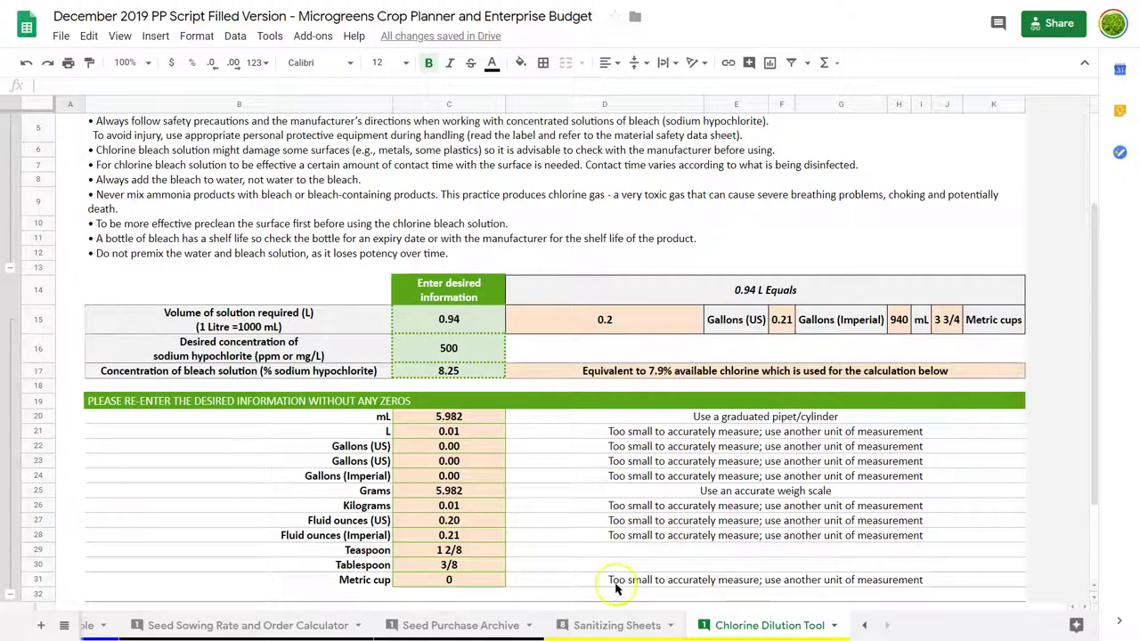
left_click(618, 623)
scroll(425, 414, "up", 5)
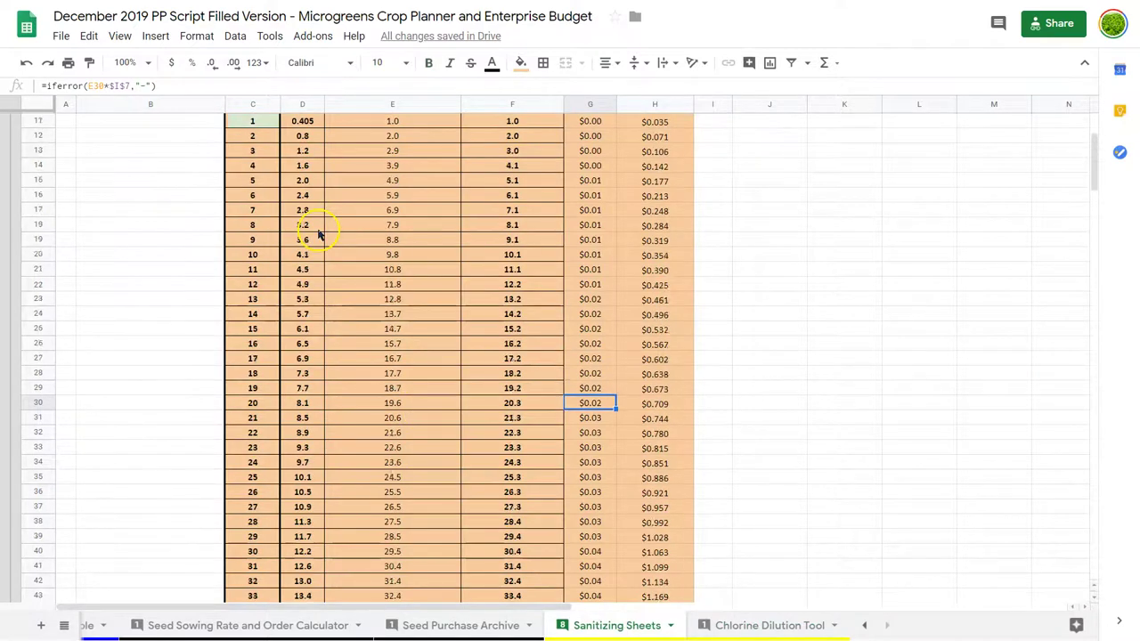
scroll(319, 233, "up", 1)
left_click(262, 273)
left_click(345, 278)
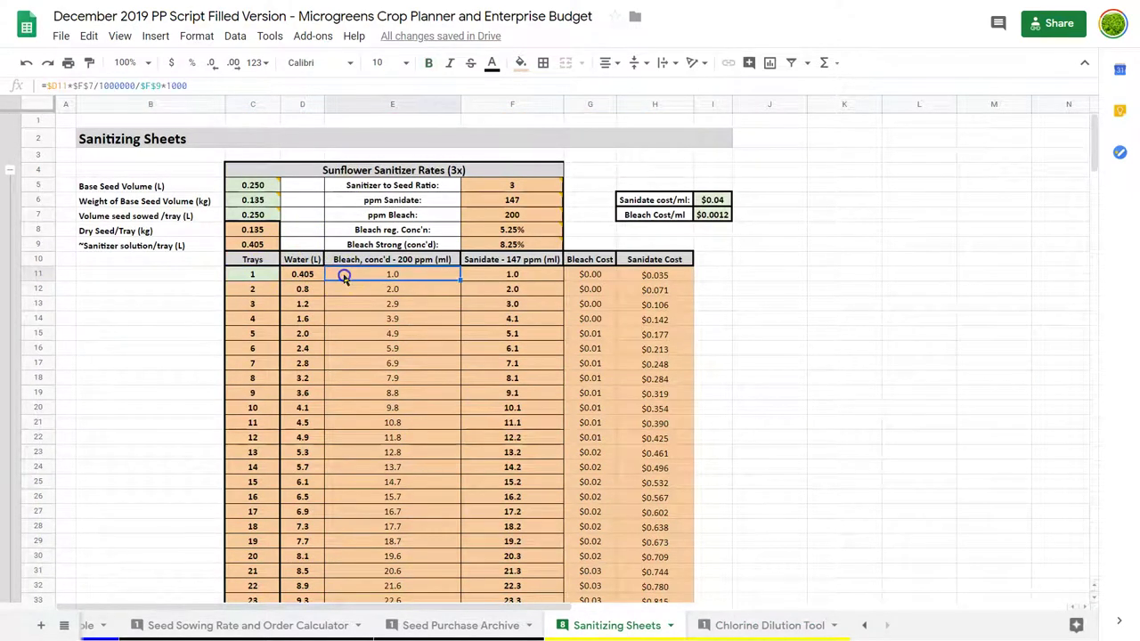
left_click(266, 290)
left_click(301, 289)
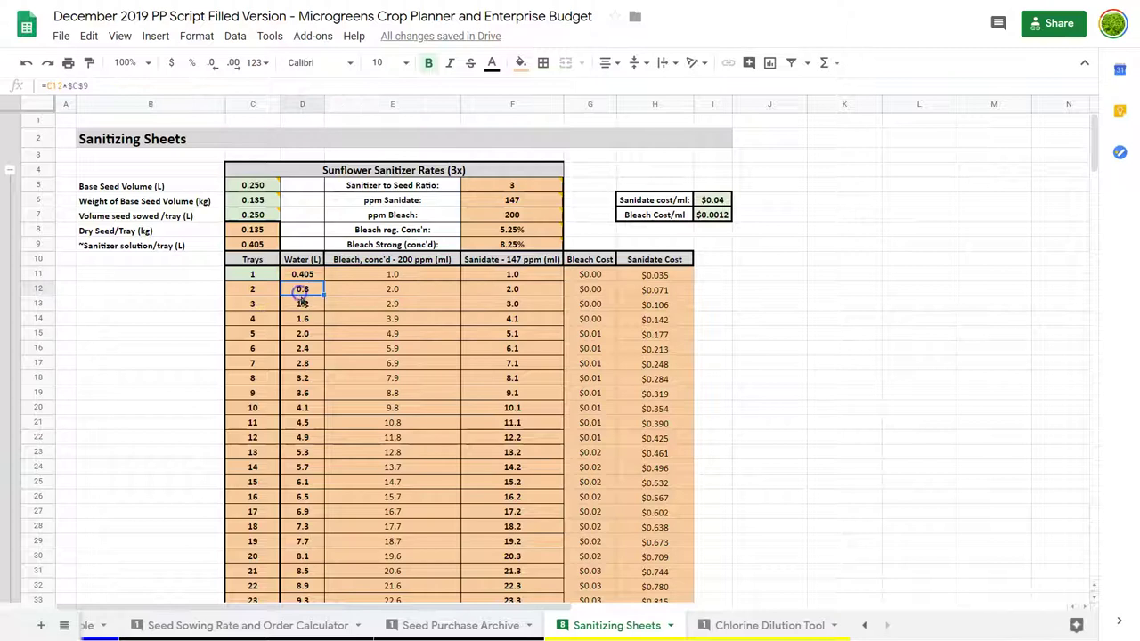
left_click(302, 305)
left_click(363, 304)
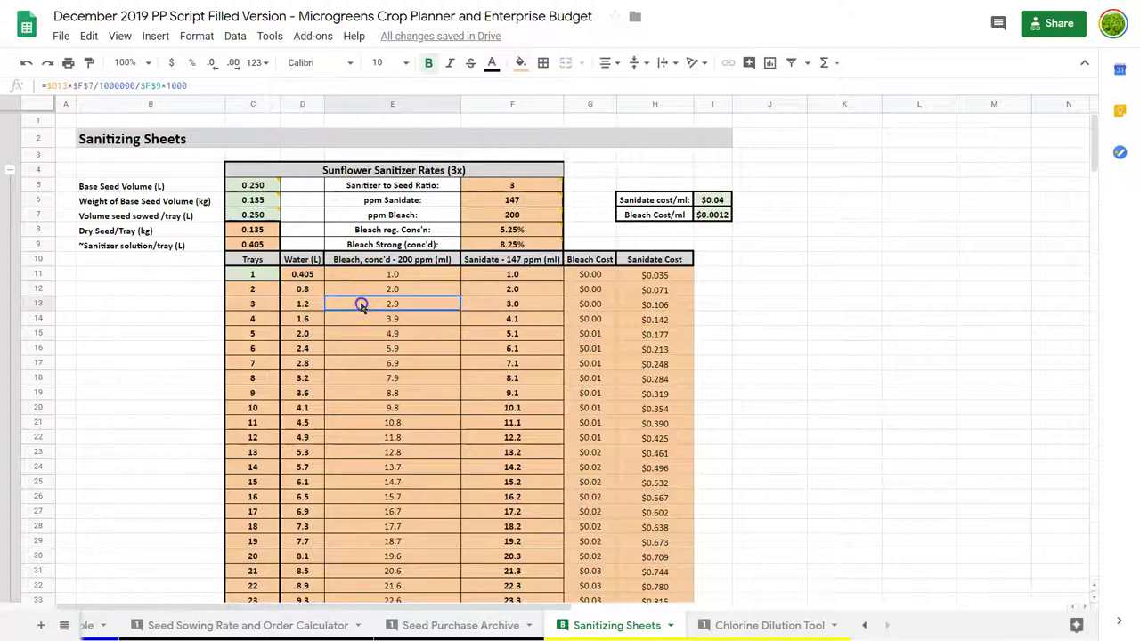
left_click(314, 289)
left_click(344, 289)
scroll(389, 344, "down", 2)
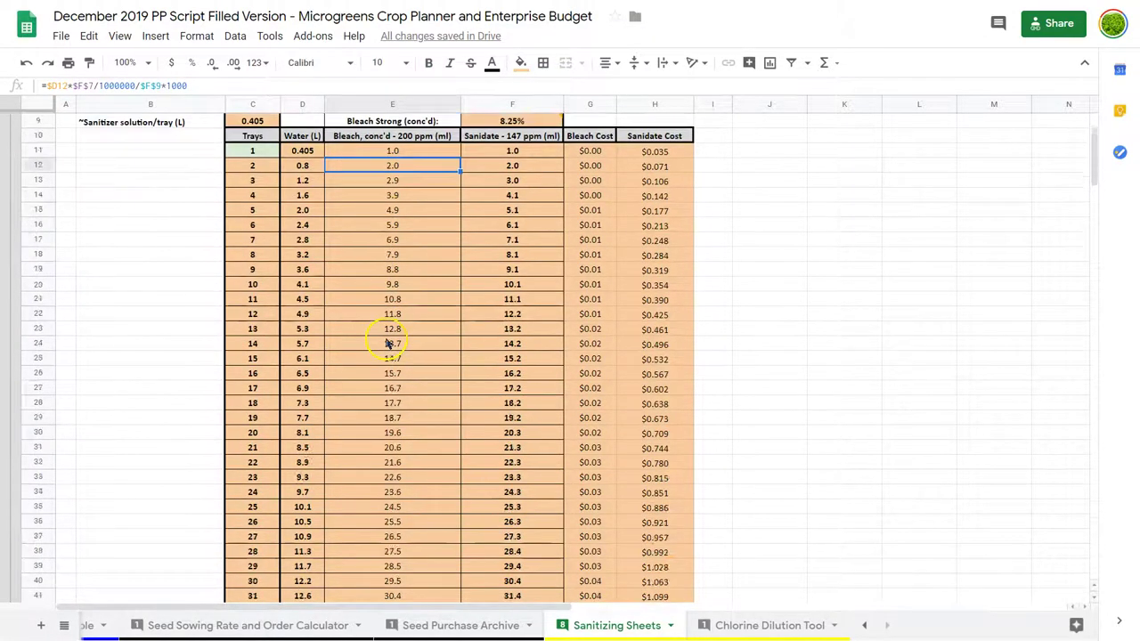
scroll(389, 343, "down", 1)
left_click(748, 625)
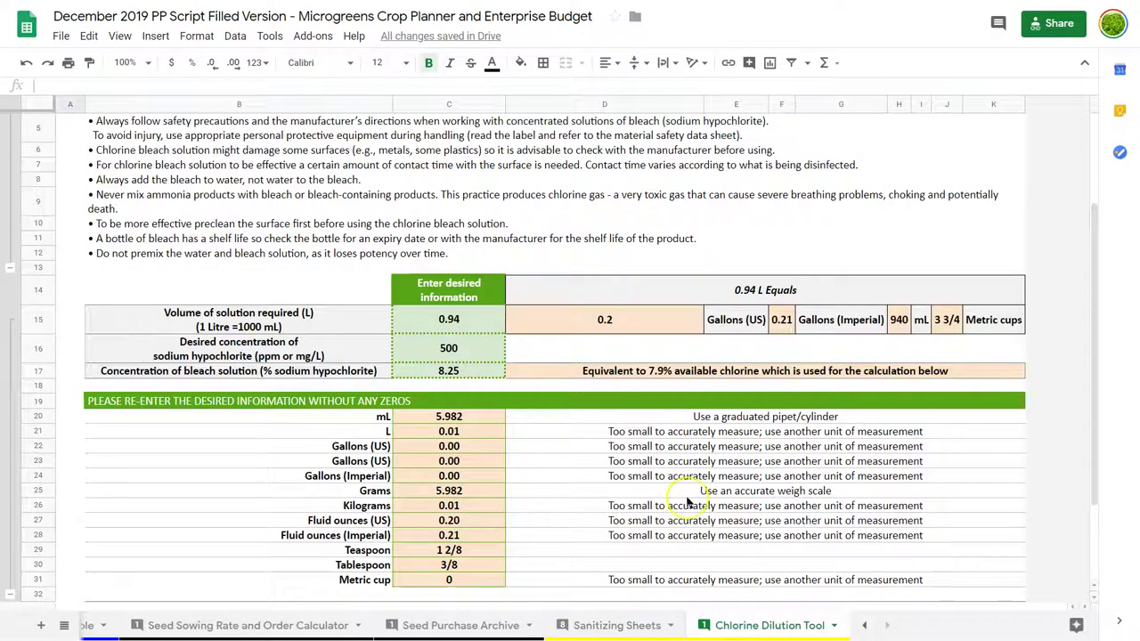
scroll(686, 501, "down", 3)
scroll(686, 502, "up", 6)
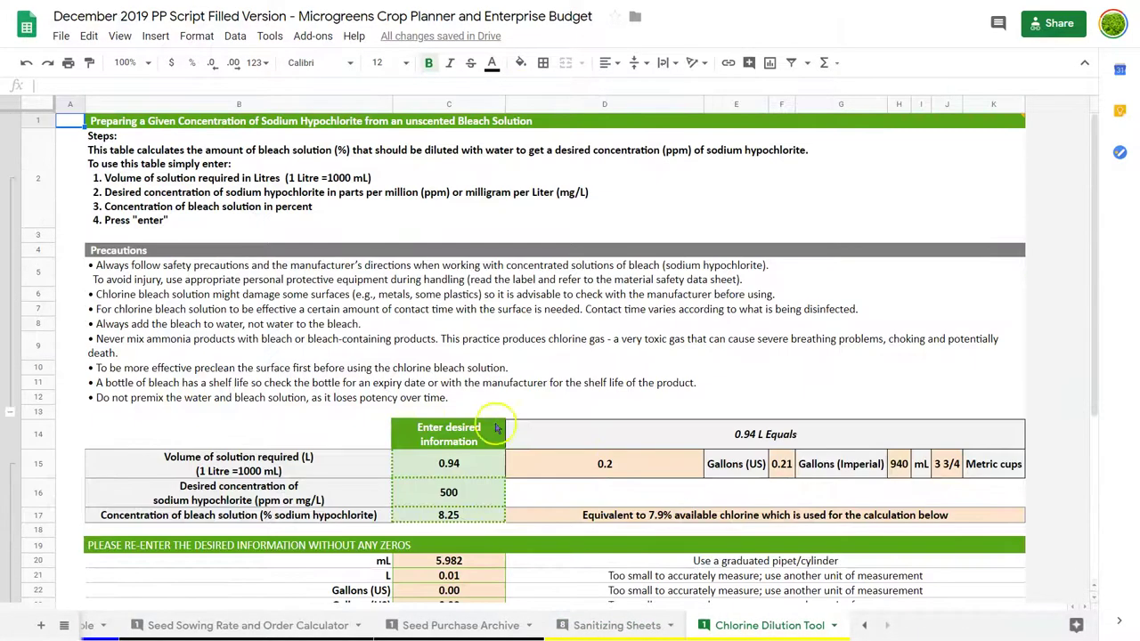
left_click(472, 455)
key("Down")
key("Down")
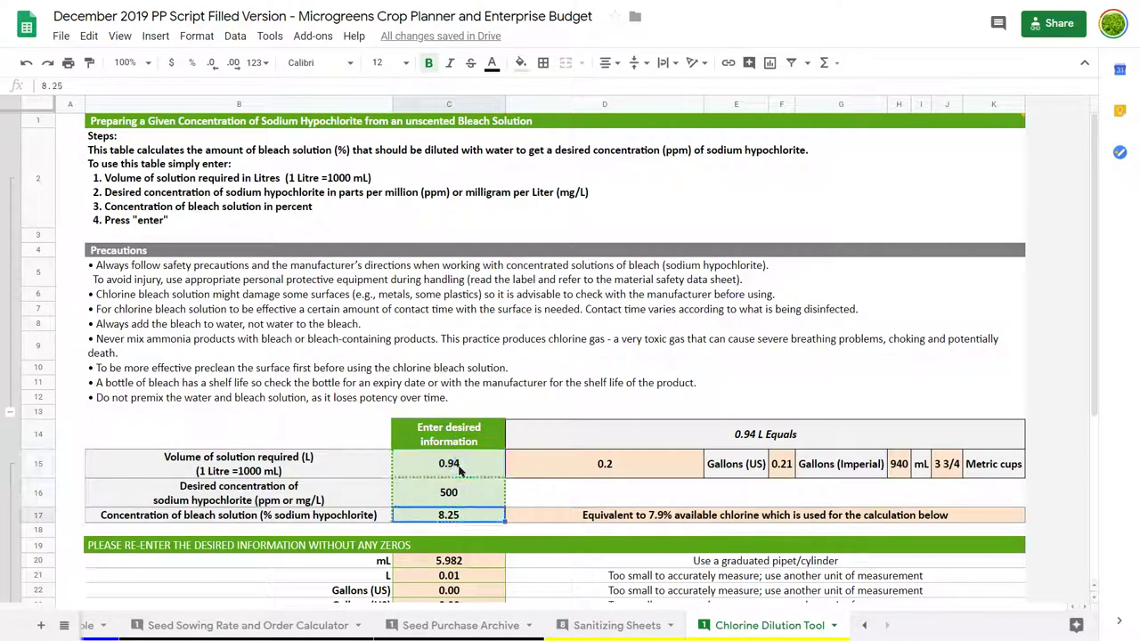
left_click(613, 472)
left_click(581, 465)
left_click(478, 469)
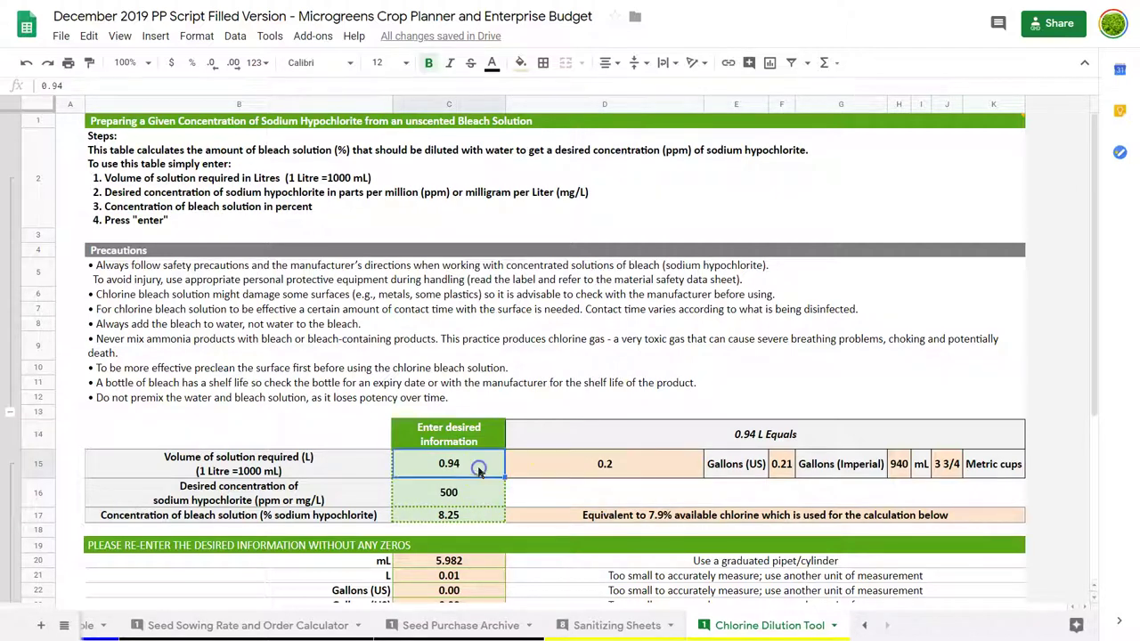
scroll(730, 463, "down", 5)
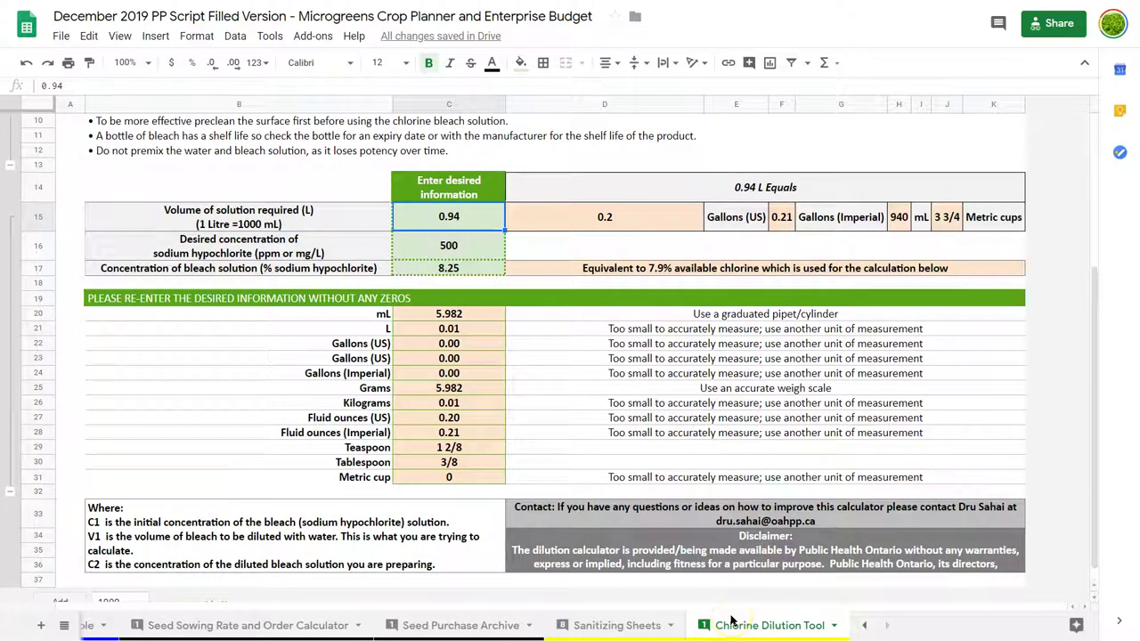
left_click(719, 480)
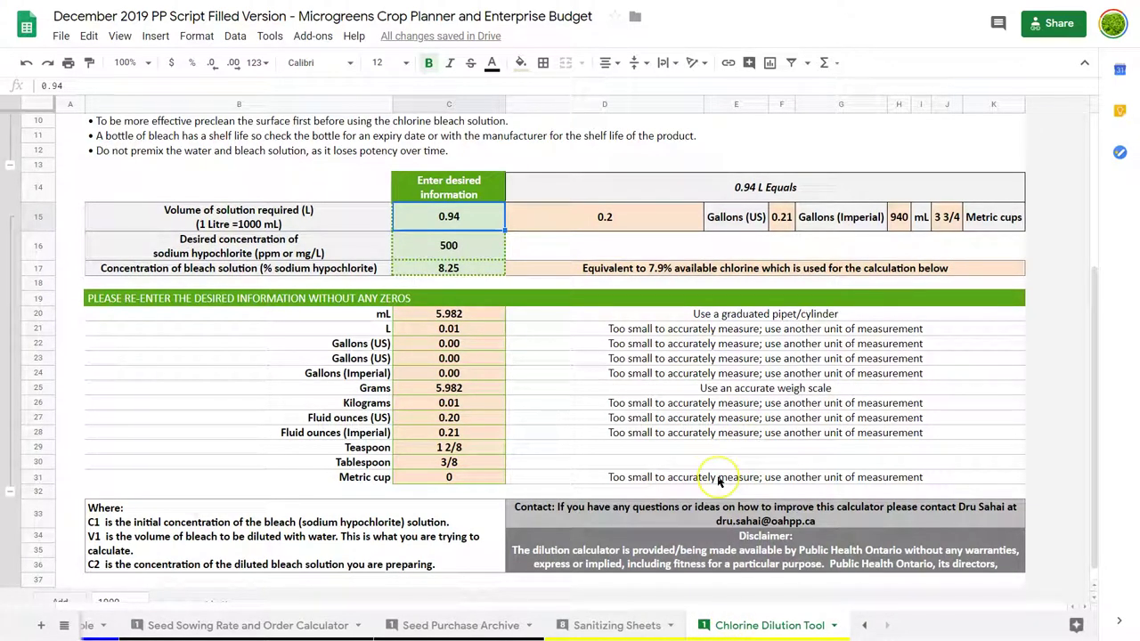